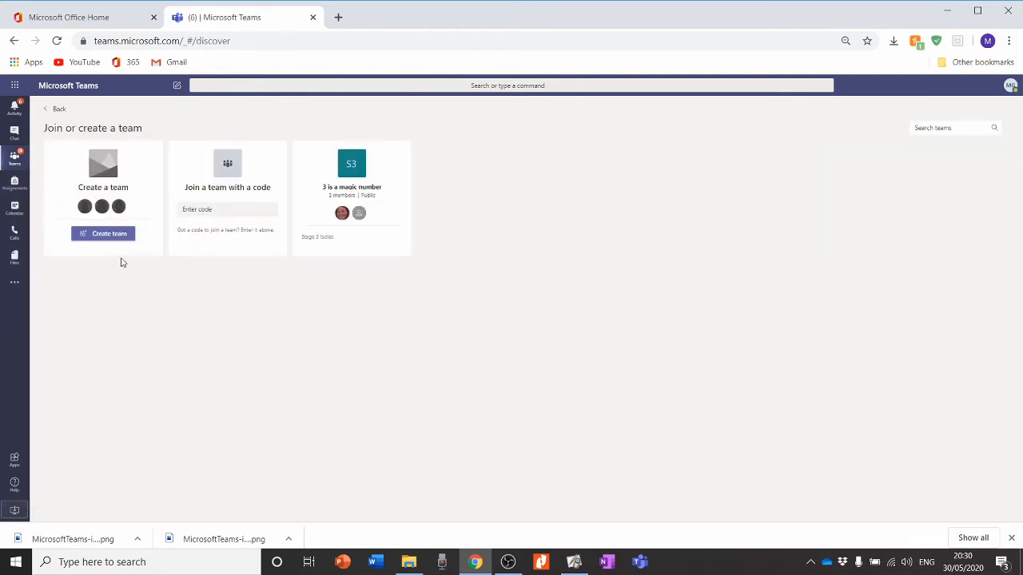
Step: Create a Class-type team named "Totally a real class" without adding any students or teachers
left_click(110, 235)
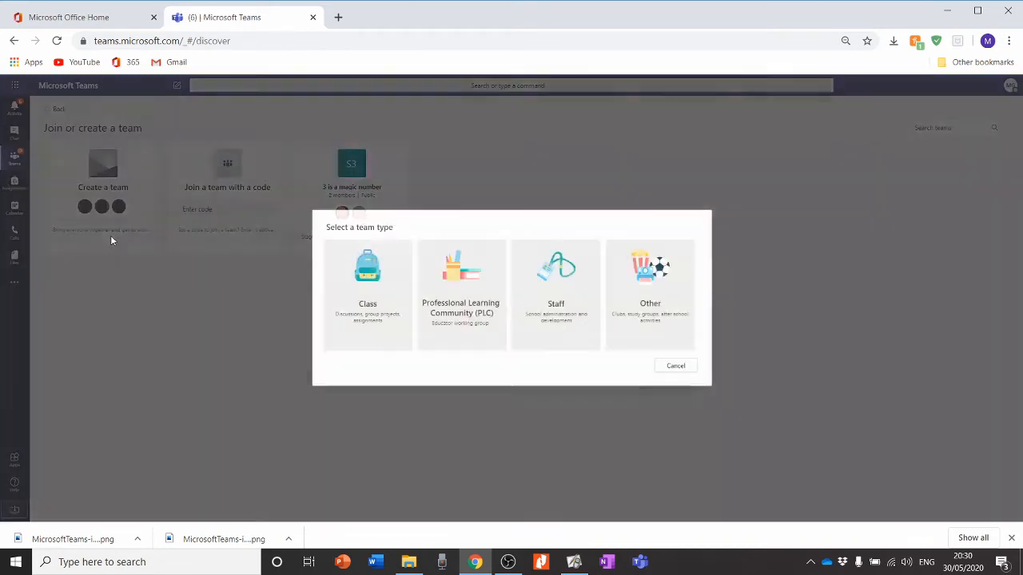
left_click(377, 311)
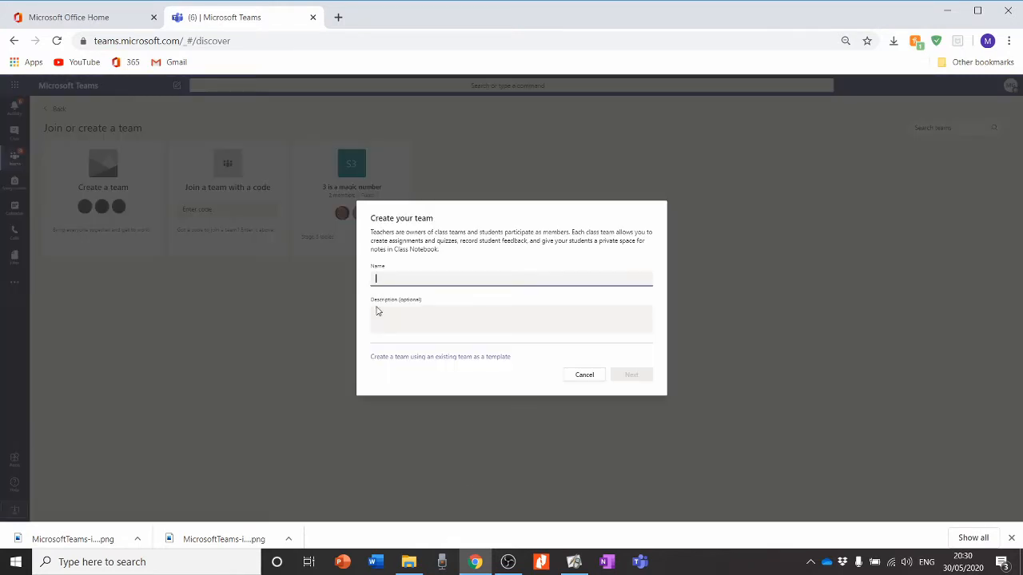
type("Totally C")
key("Caps_Lock")
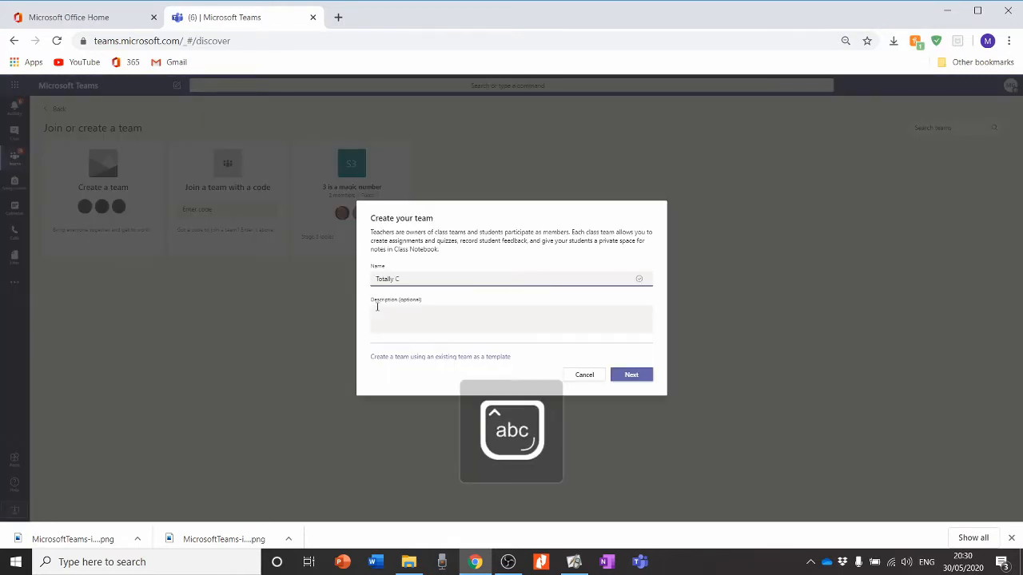
type("a real class")
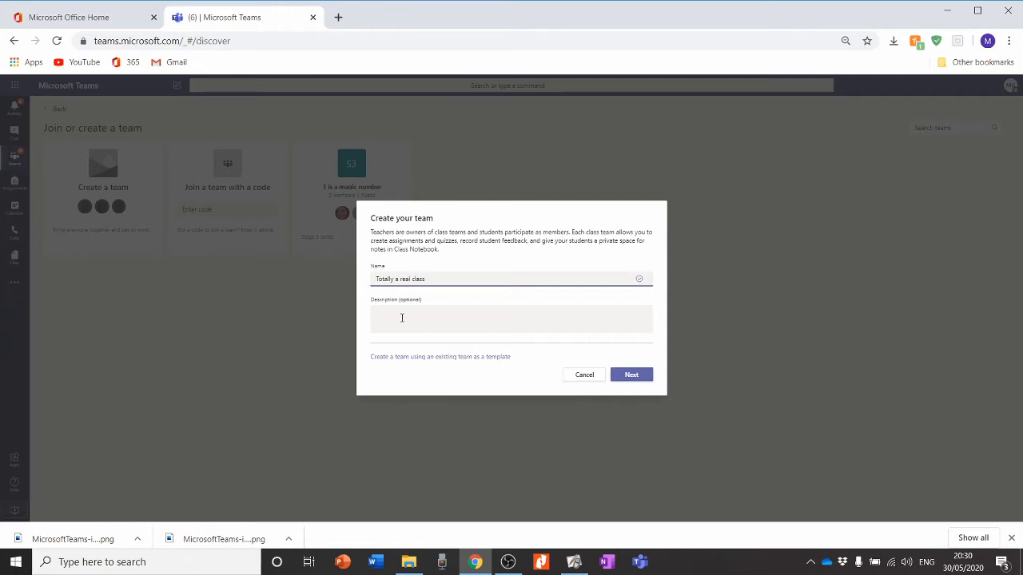
left_click(625, 377)
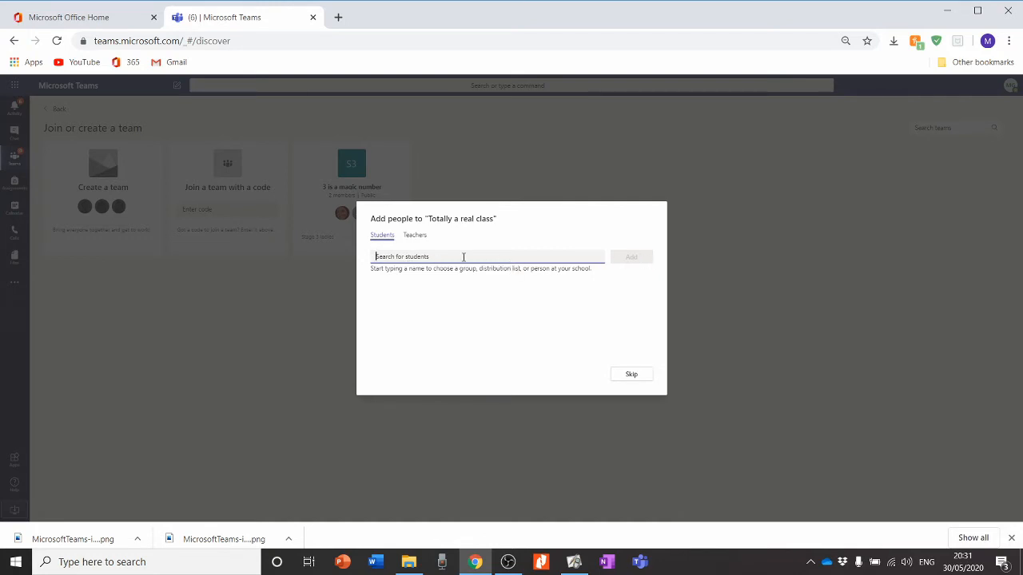
left_click(419, 243)
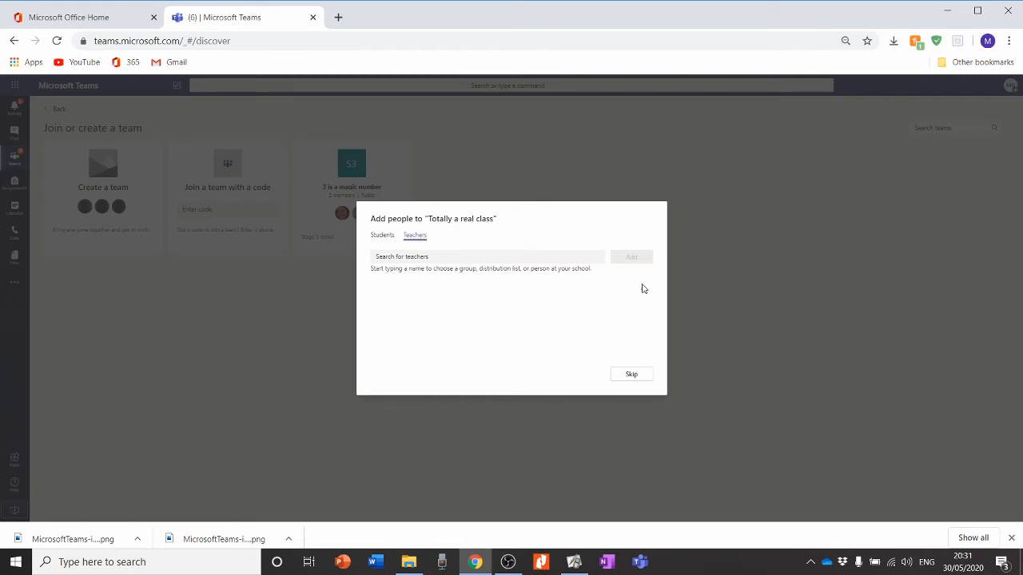
left_click(631, 375)
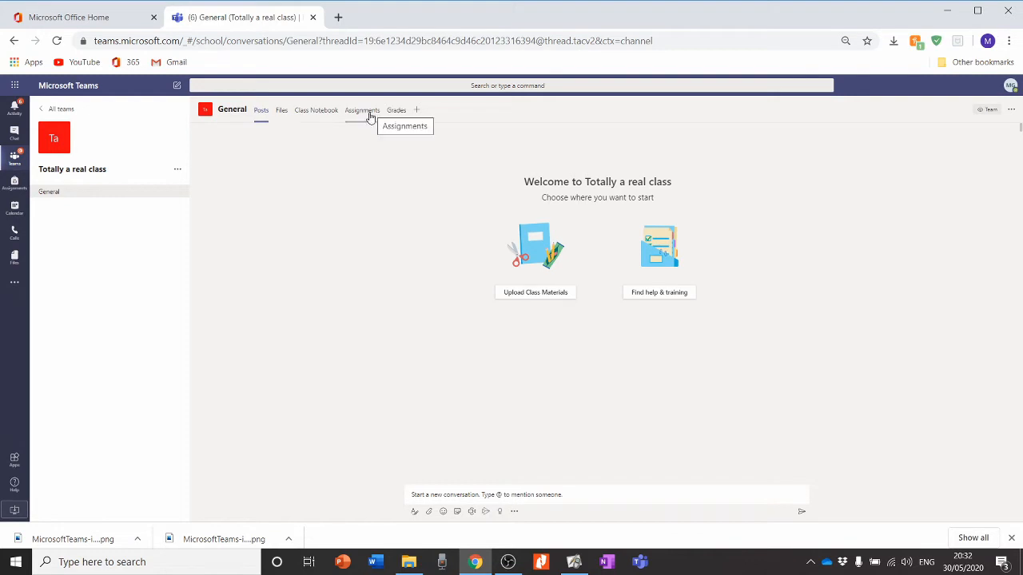
Step: Look through the apps available as channel tabs and the new team's management options, including adding a channel
left_click(416, 112)
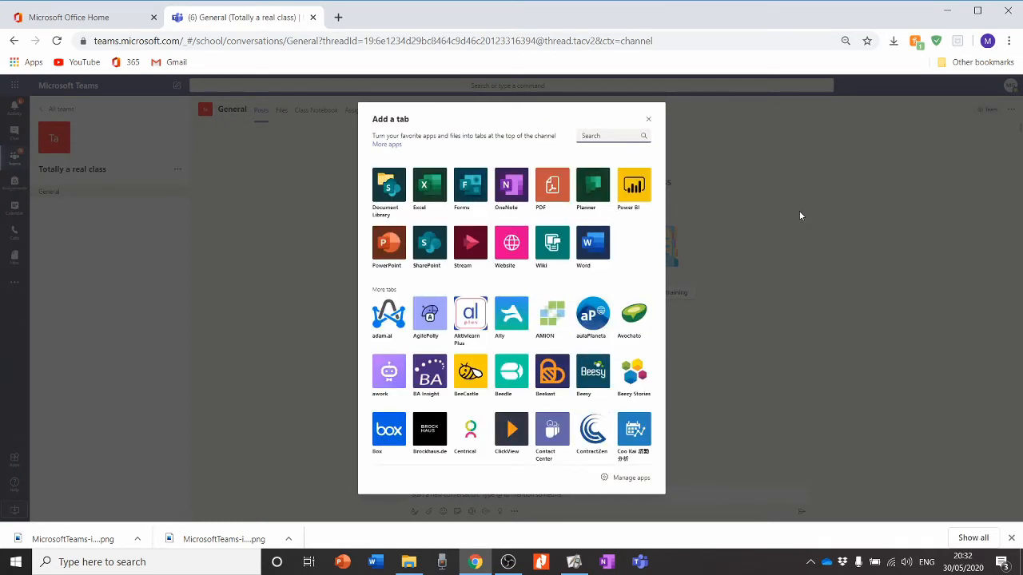
left_click(734, 210)
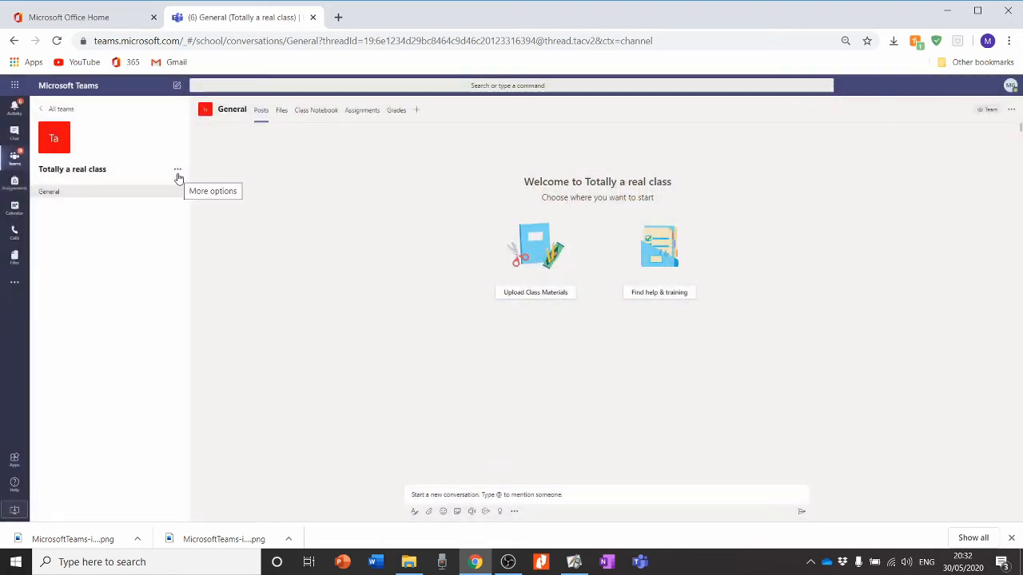
left_click(178, 174)
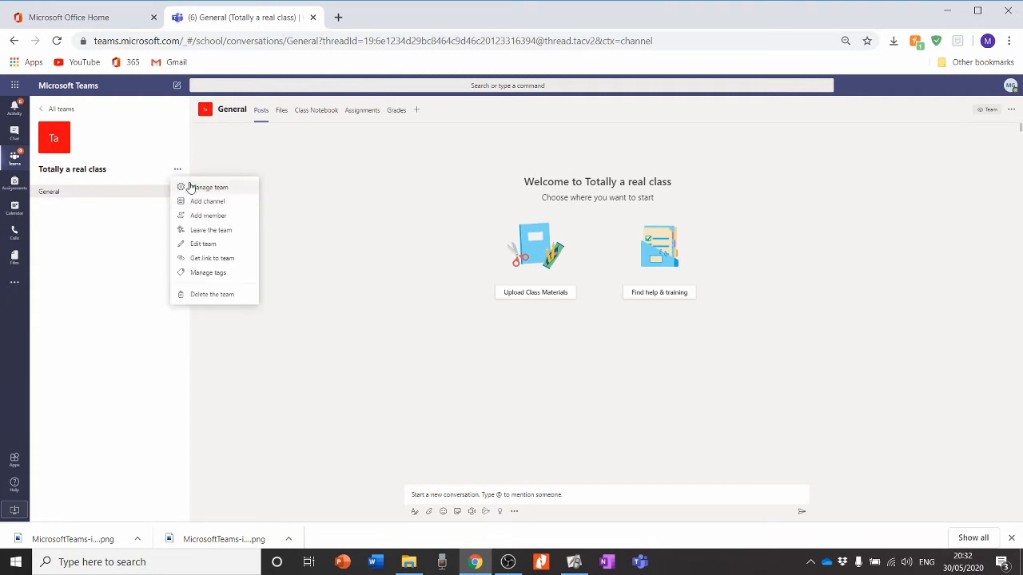
left_click(178, 171)
left_click(179, 170)
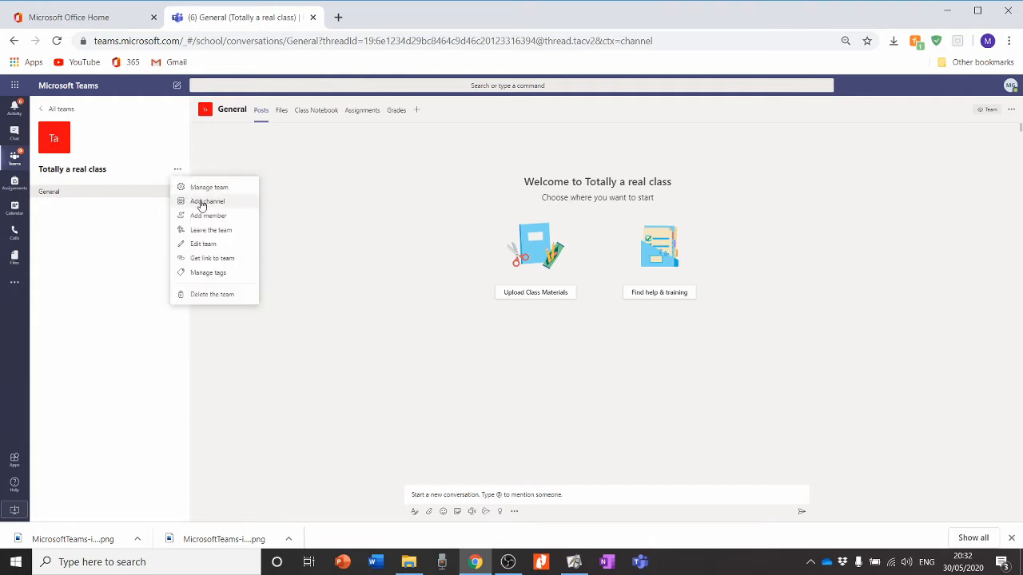
left_click(201, 203)
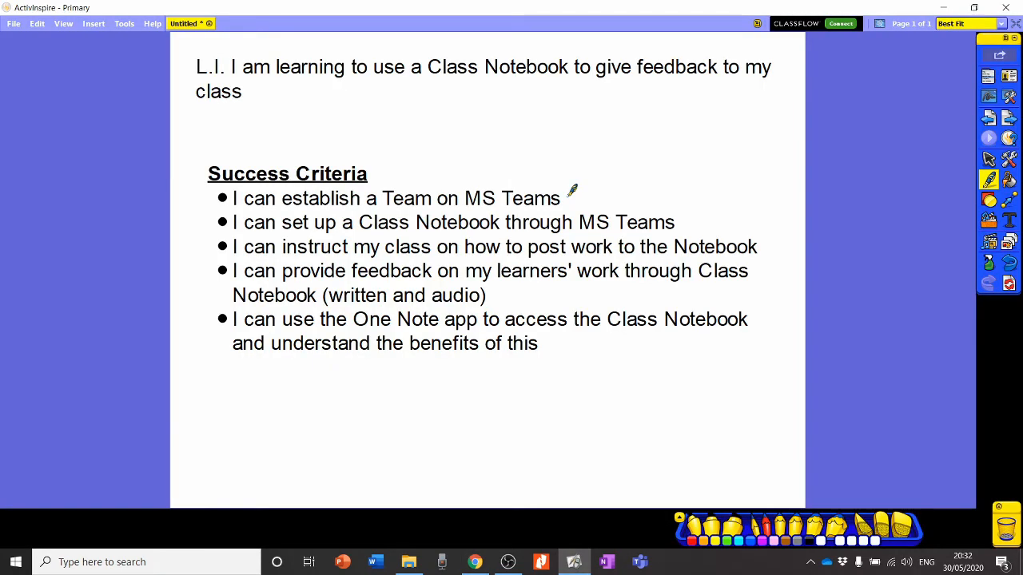
Step: In ActivInspire, tick off the success criterion about establishing a Team on MS Teams, and return to Teams
left_click_drag(567, 201, 595, 179)
left_click(946, 8)
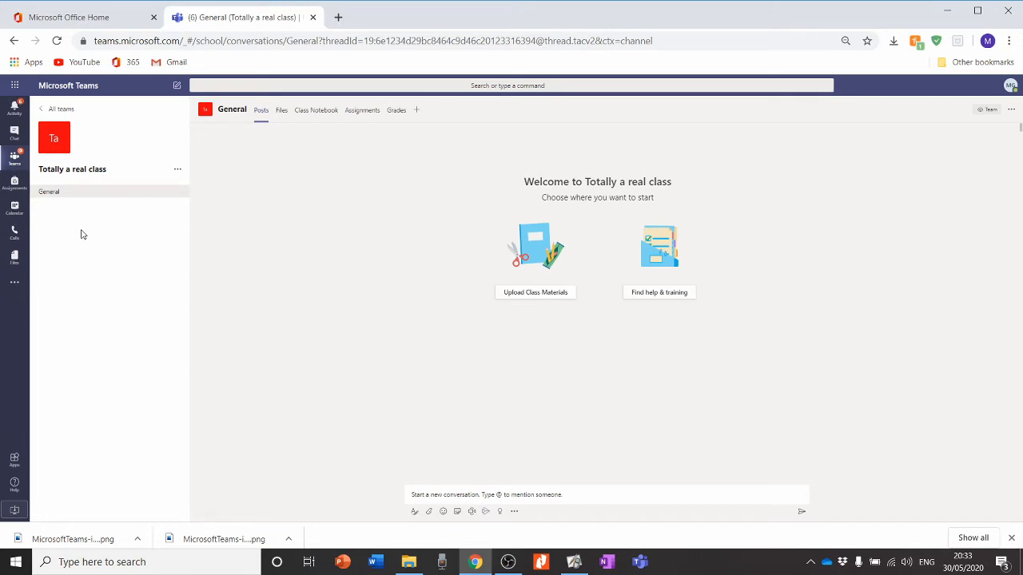
Step: Start a blank OneNote Class Notebook for the team and continue past its overview to the student section setup
left_click(311, 116)
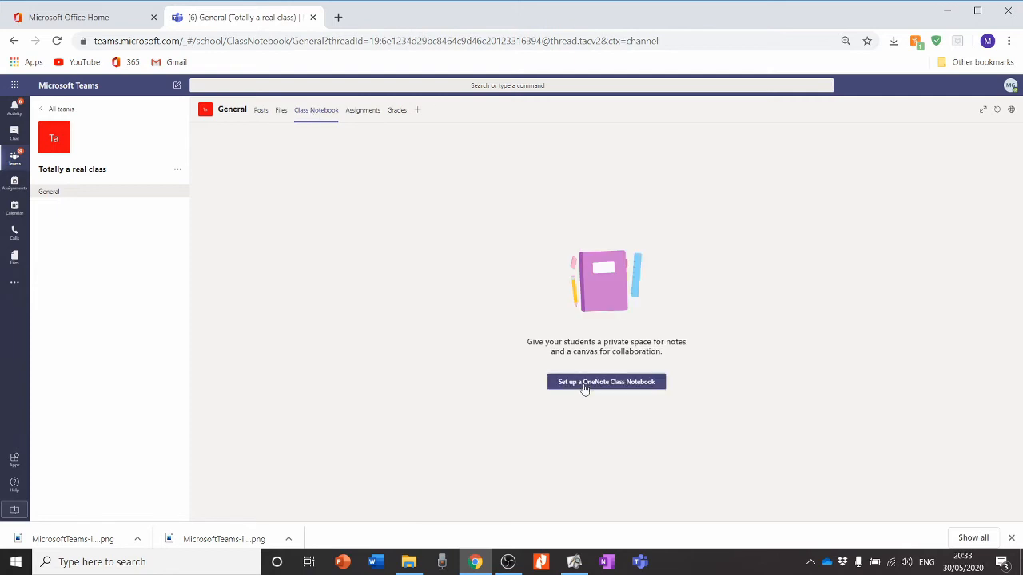
left_click(584, 383)
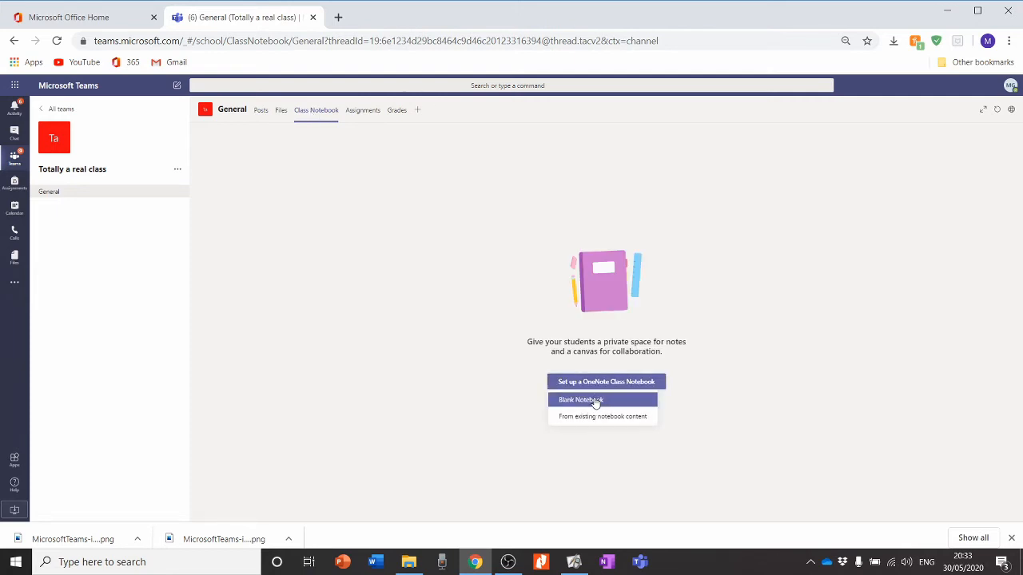
left_click(596, 402)
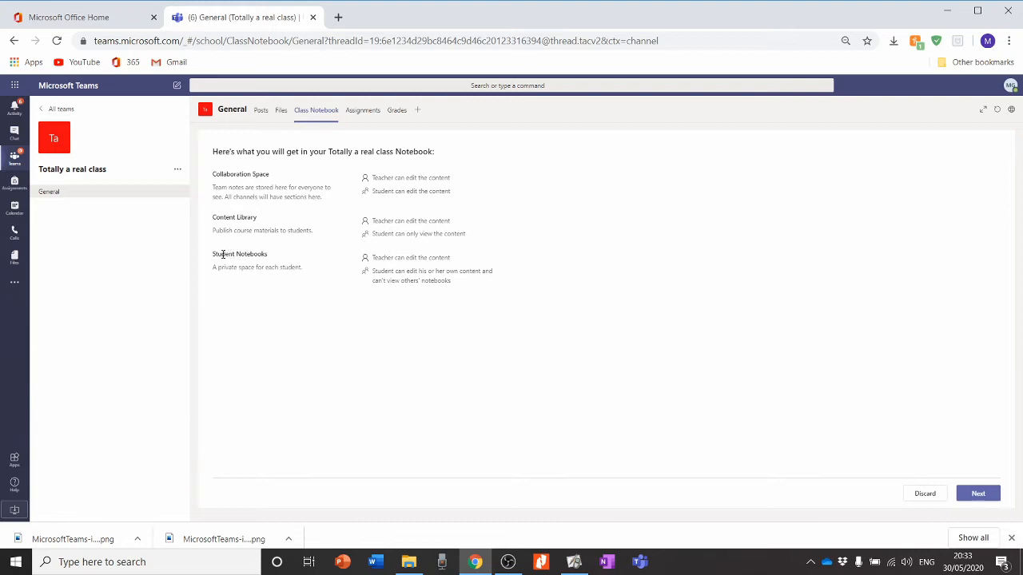
left_click_drag(211, 254, 314, 271)
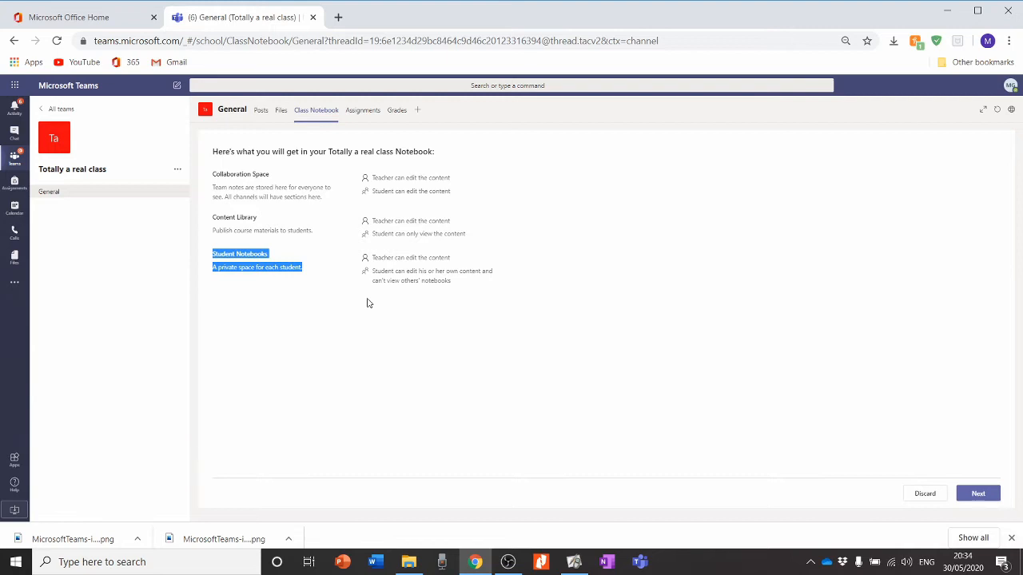
left_click(981, 494)
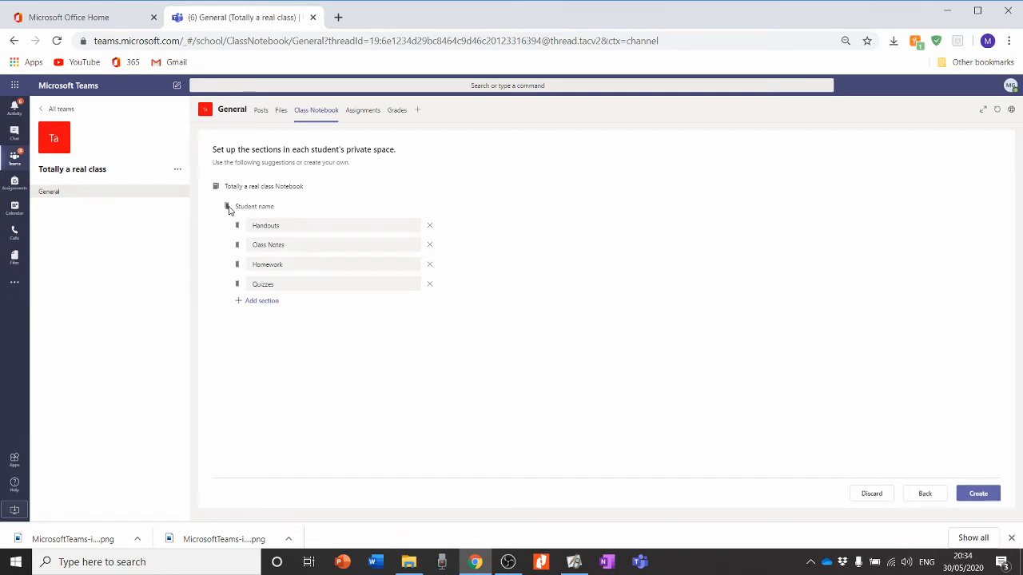
Step: Remove the Quizzes section from each student's private space
left_click_drag(235, 207, 273, 206)
left_click(319, 226)
left_click(350, 245)
left_click(349, 265)
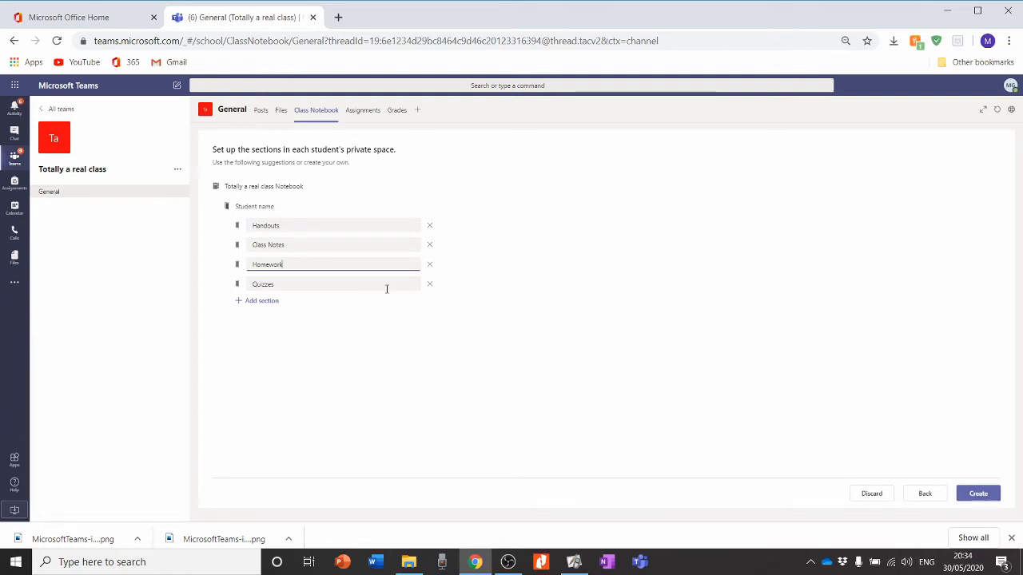
left_click(430, 287)
Step: Rename the Handouts section to "Literacy" and the Class Notes section to "Maths"
left_click_drag(343, 228, 251, 242)
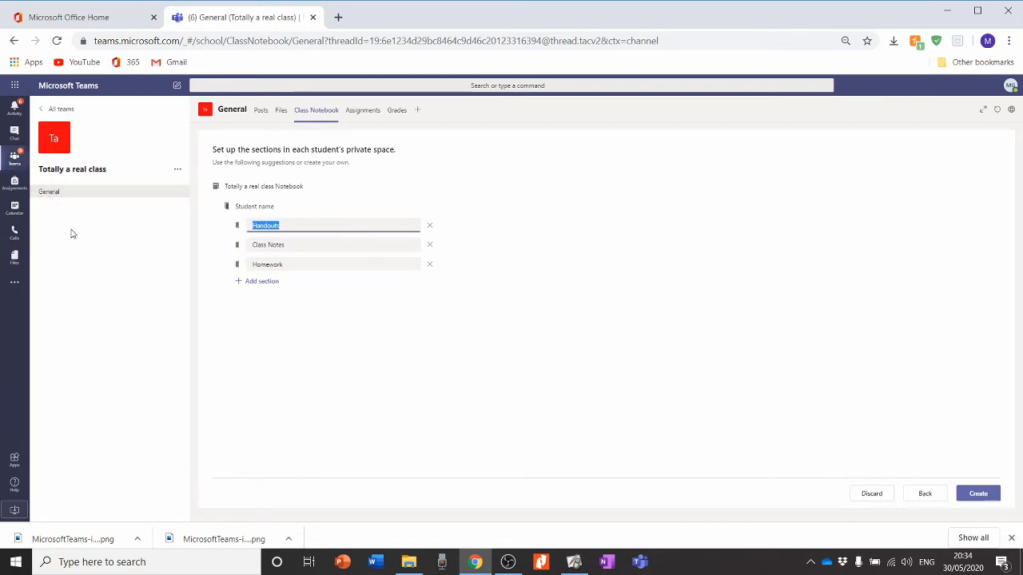
type("Literac")
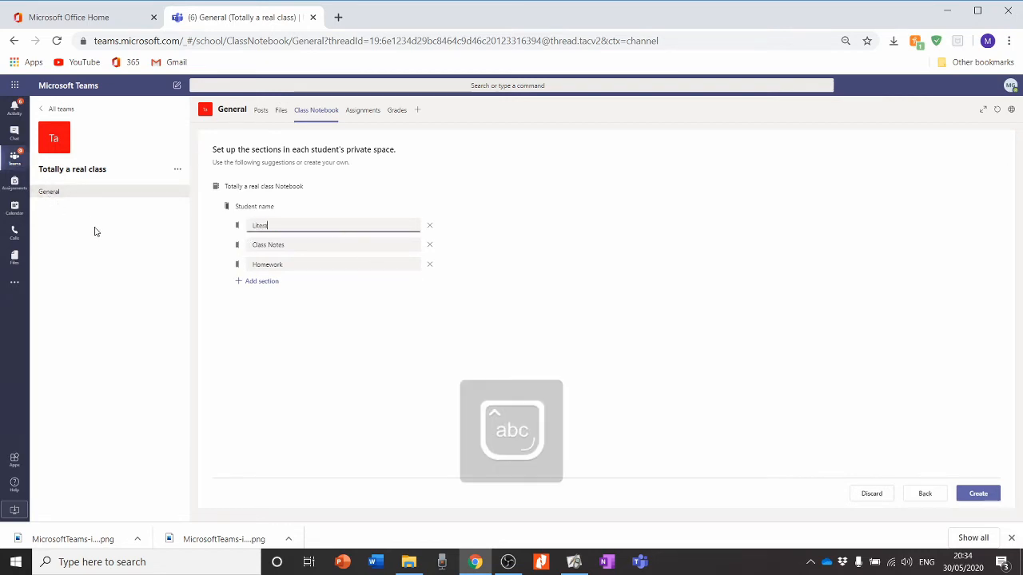
type("y")
key("Tab")
key("Caps_Lock")
type("M")
key("Caps_Lock")
type("aths")
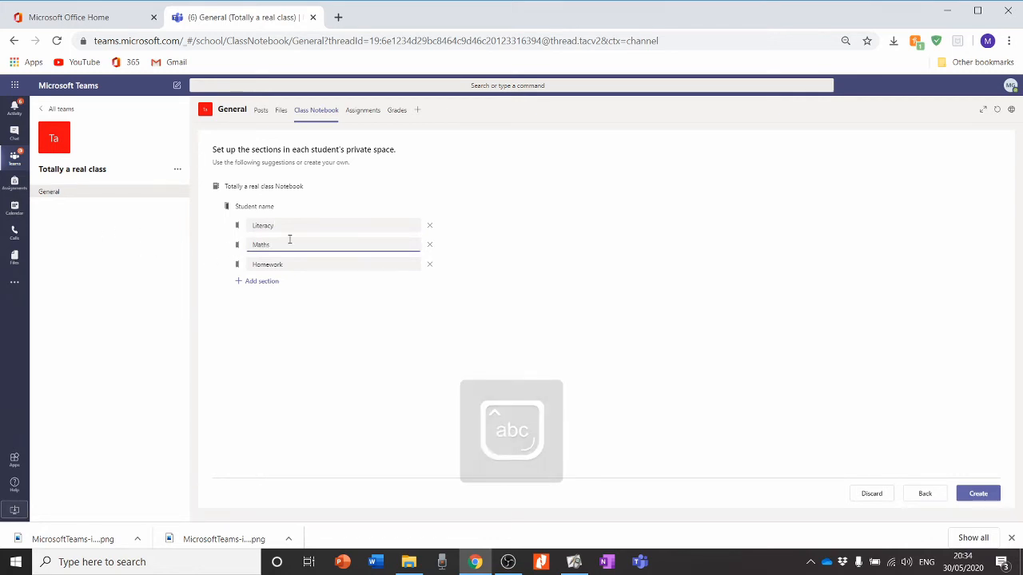
Step: Rename the Homework section to "Other curricular areas" and create the Class Notebook
key("Tab")
key("Caps_Lock")
type("O")
key("Caps_Lock")
type("ther ")
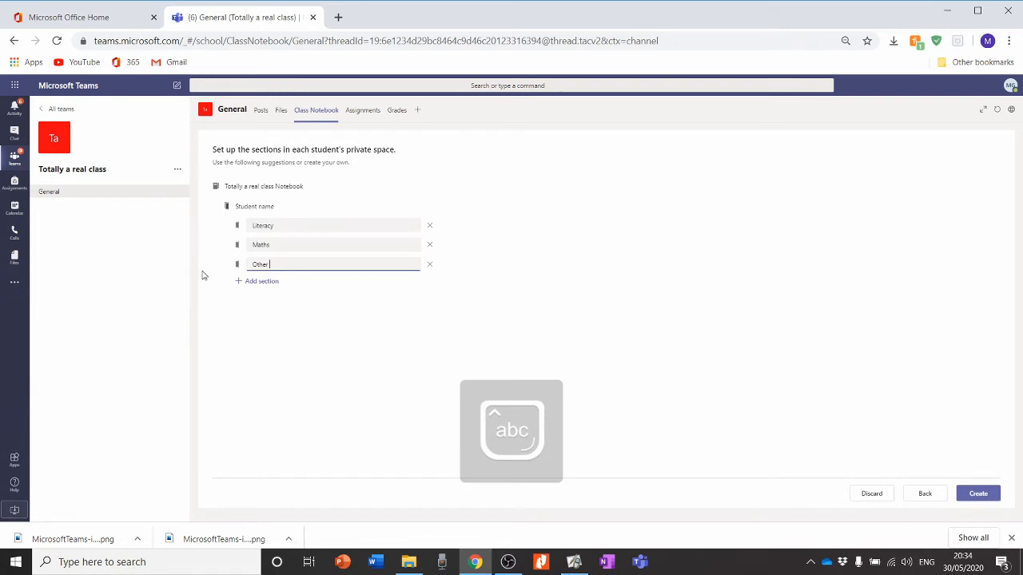
type("curricular areas")
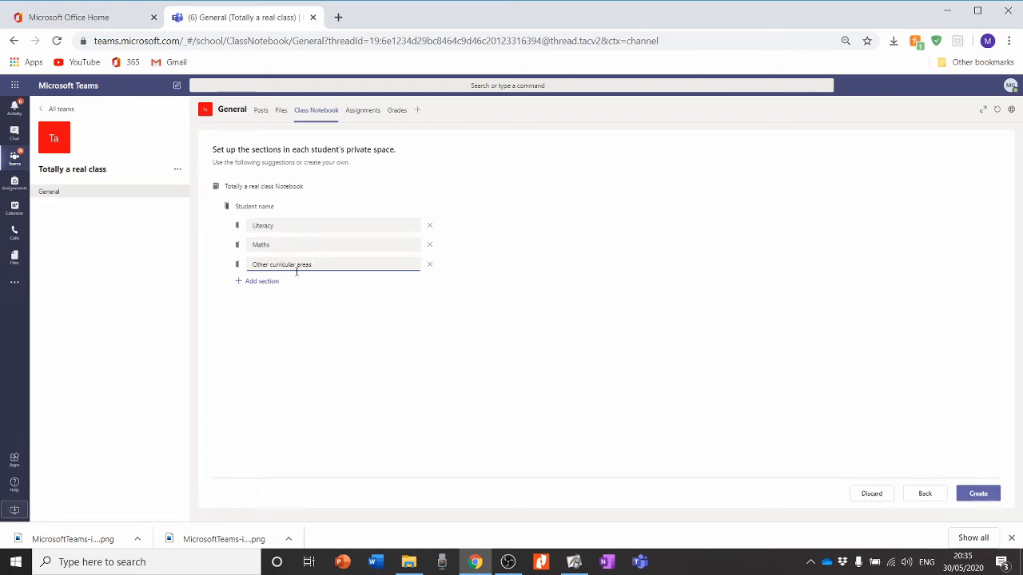
left_click(977, 494)
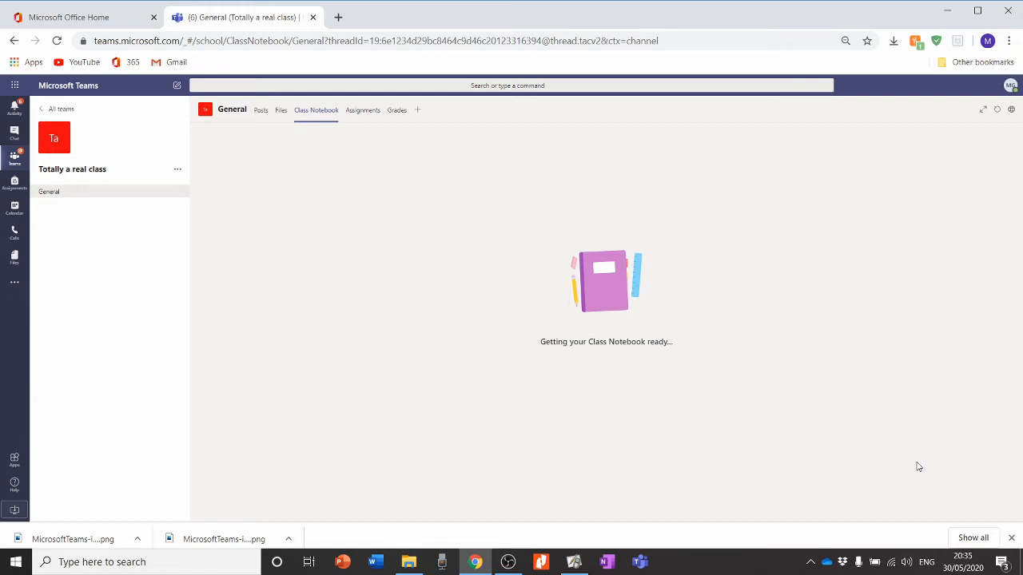
Step: In ActivInspire, tick off the criterion about setting up a Class Notebook through MS Teams, and return to Teams in Chrome
left_click(574, 562)
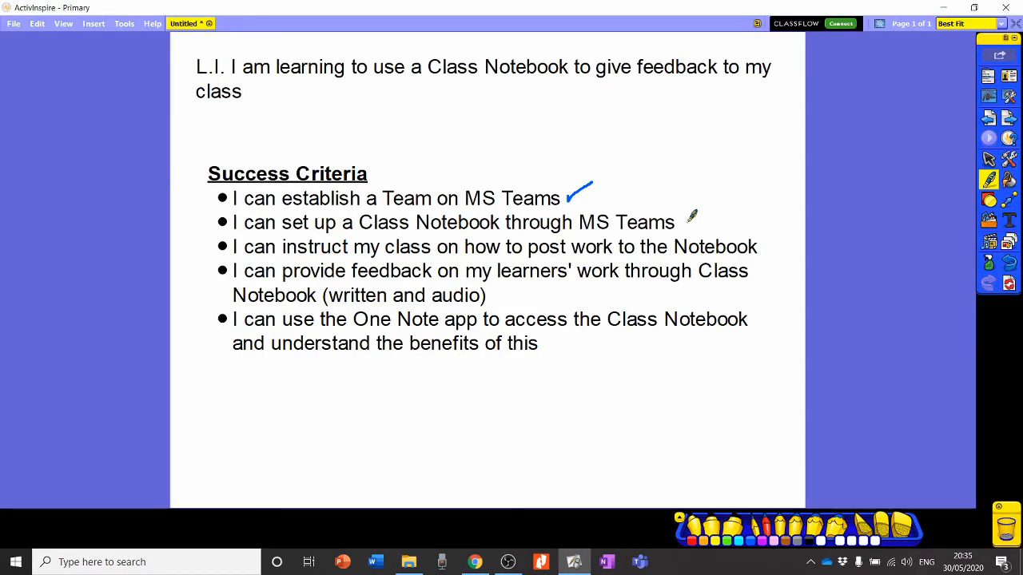
left_click_drag(686, 222, 716, 203)
left_click(476, 561)
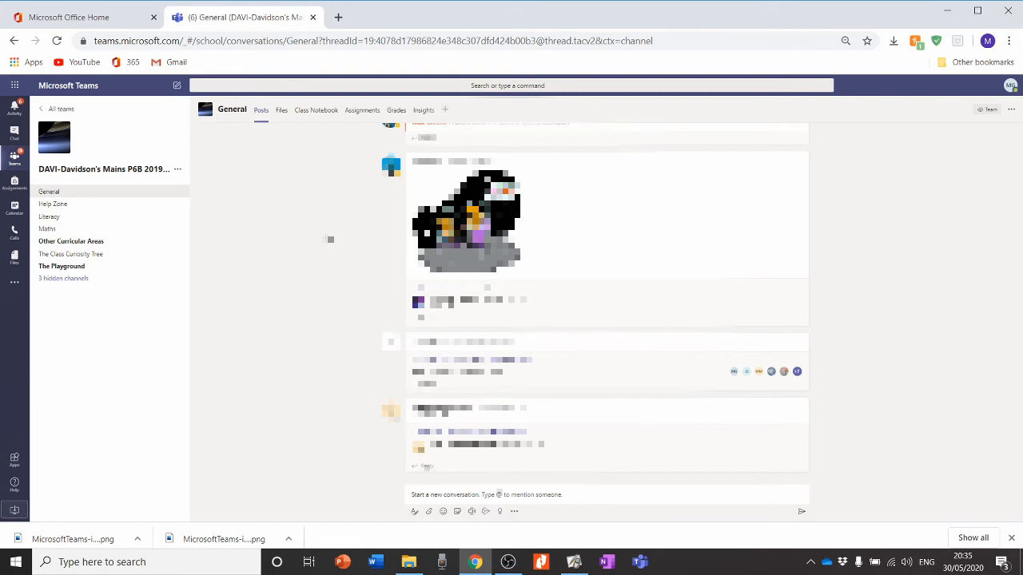
Step: Open the Class Notebook of the Davidson's Mains P6B team and go to the Literacy section of one student's notebook
left_click(316, 112)
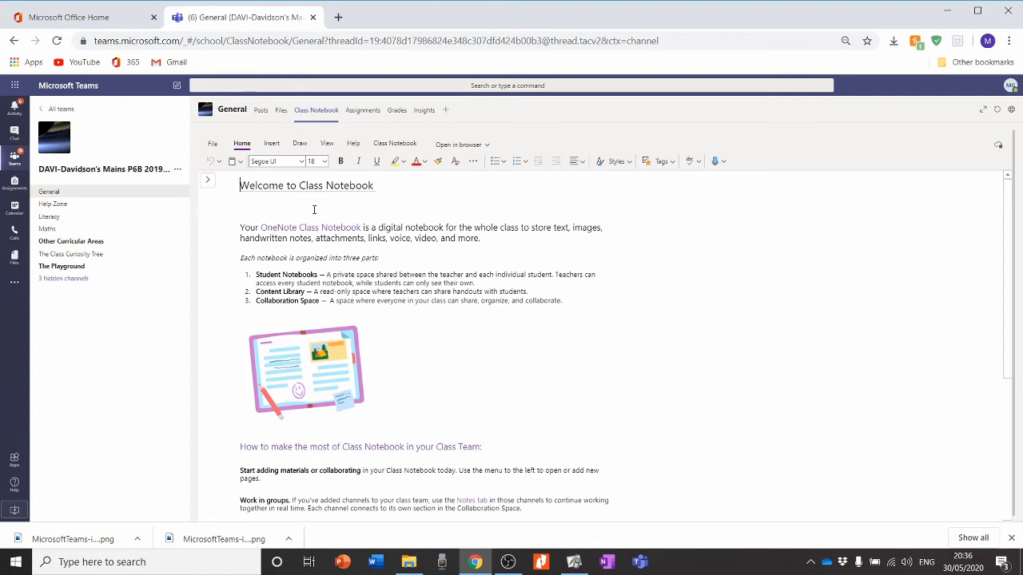
left_click(210, 185)
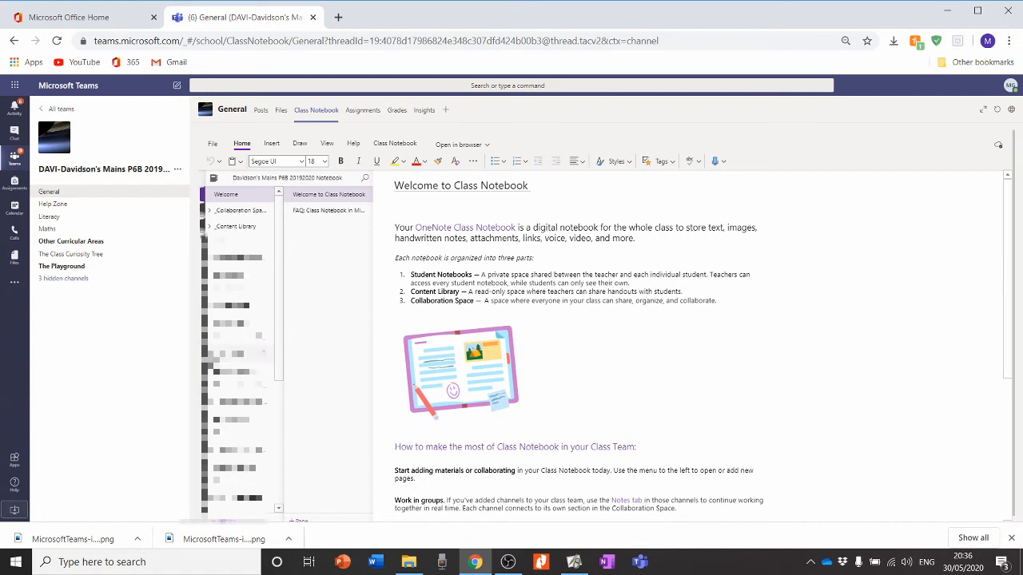
left_click(233, 357)
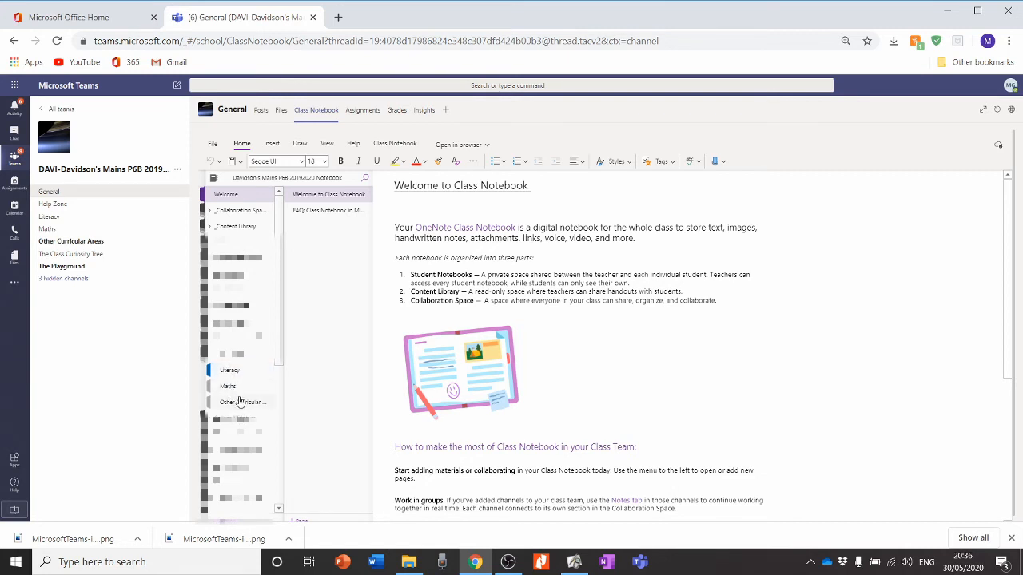
left_click(227, 354)
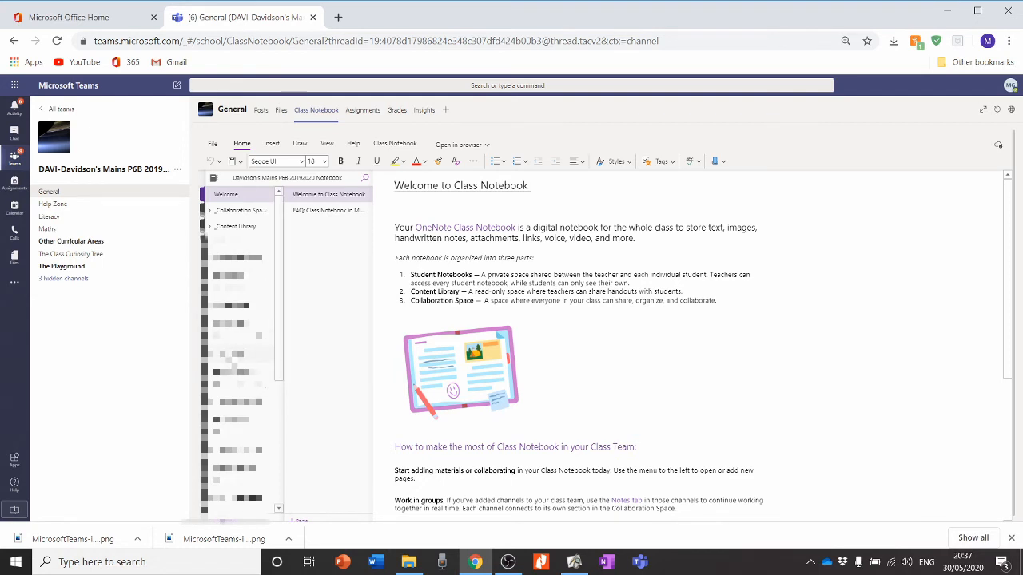
left_click(228, 354)
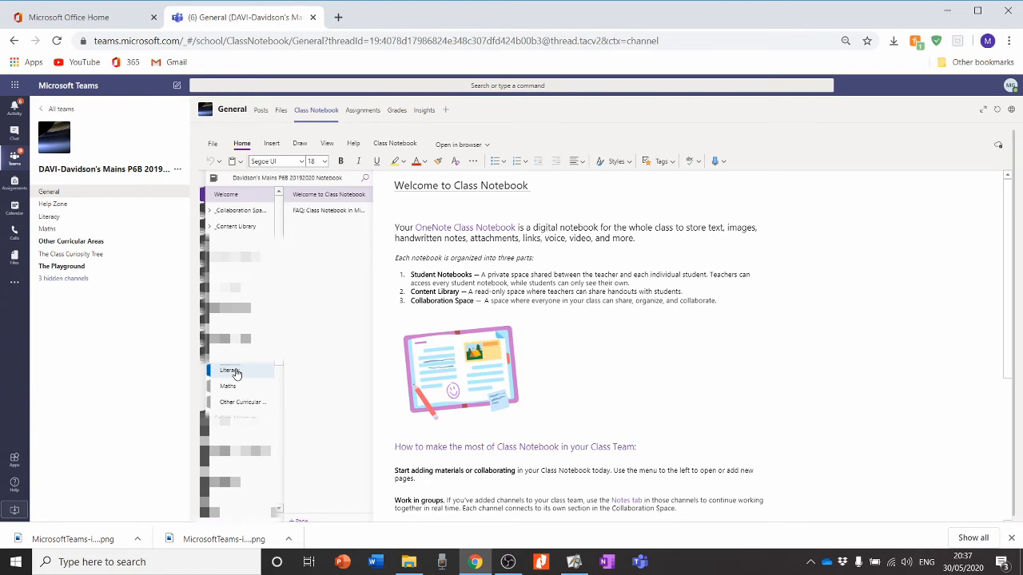
left_click(234, 371)
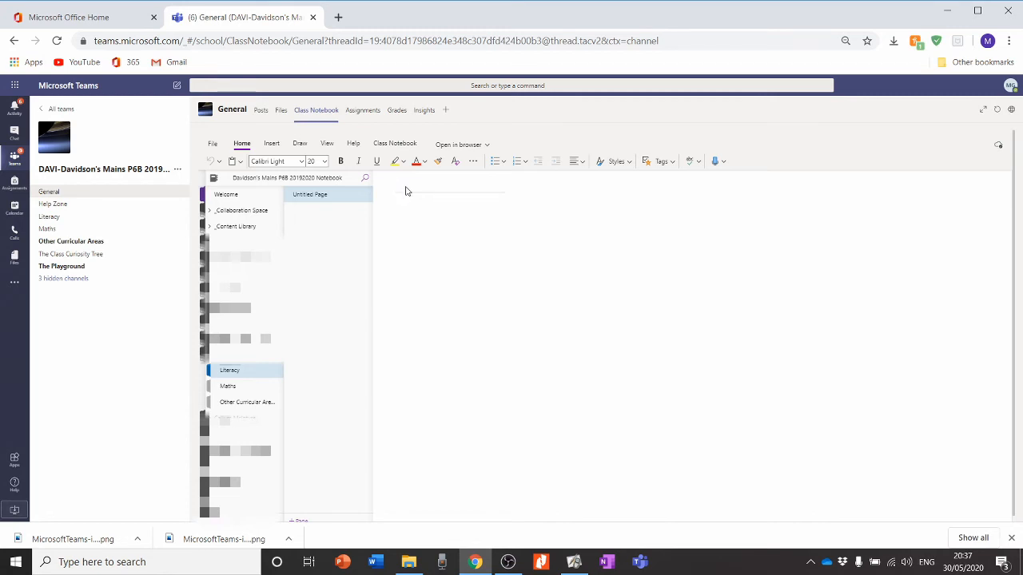
Step: Title the untitled page in the student's Literacy section "Week 8" and place the cursor in the page body
type("Week 8")
left_click(436, 224)
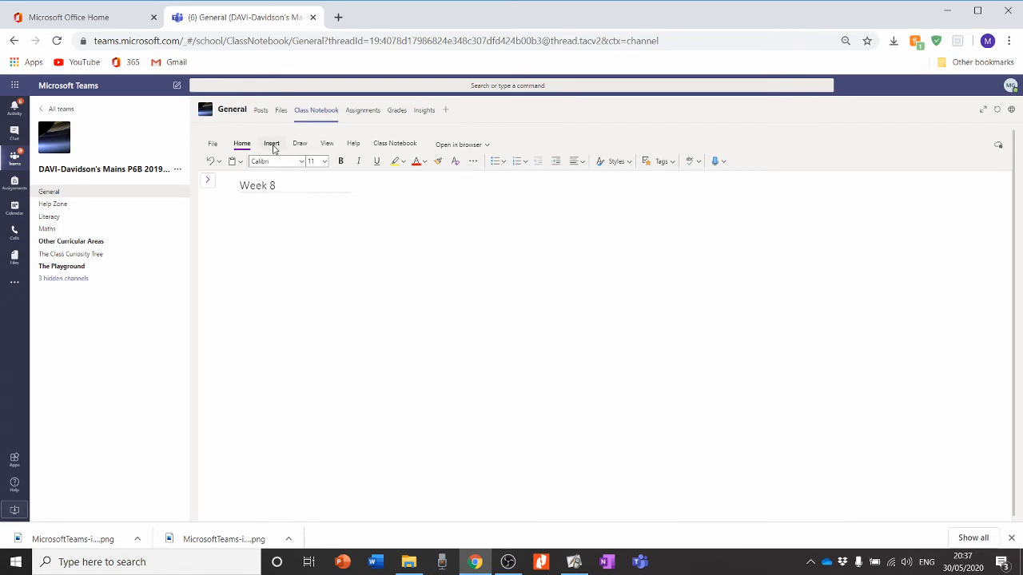
Step: Examine the notebook's options for inserting a file and a picture on the Week 8 page
left_click(272, 145)
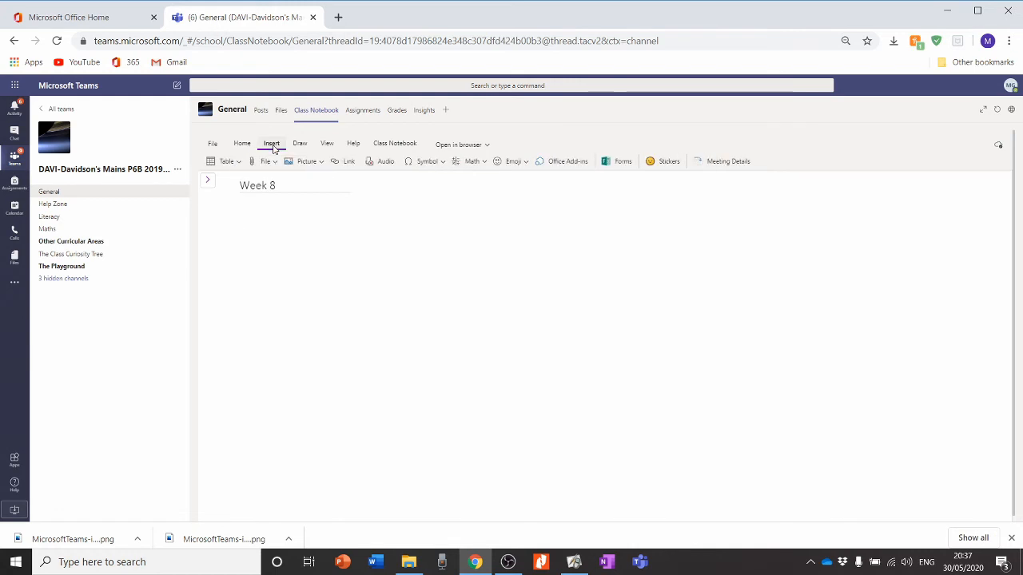
left_click(271, 163)
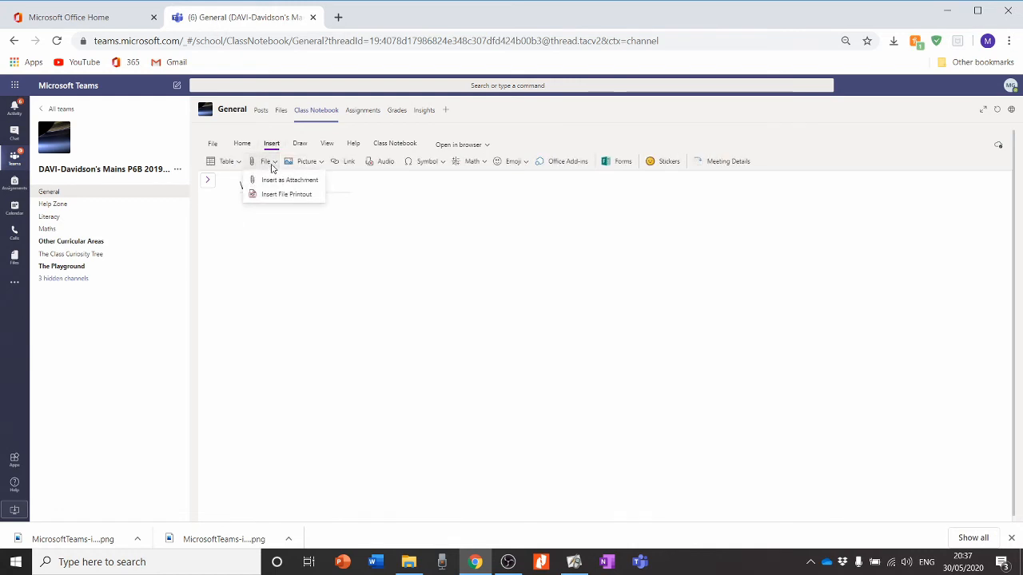
left_click(324, 162)
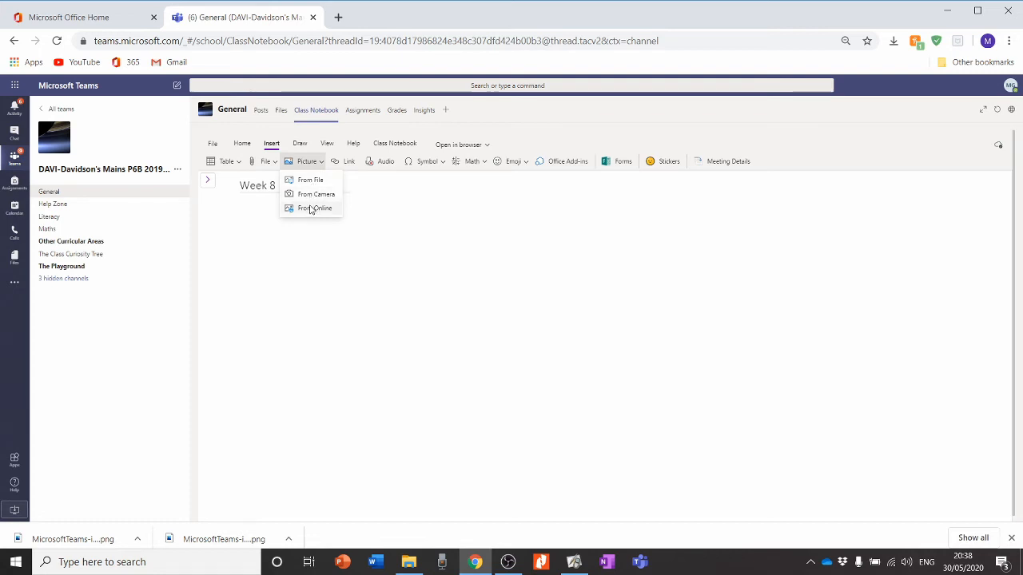
left_click(385, 257)
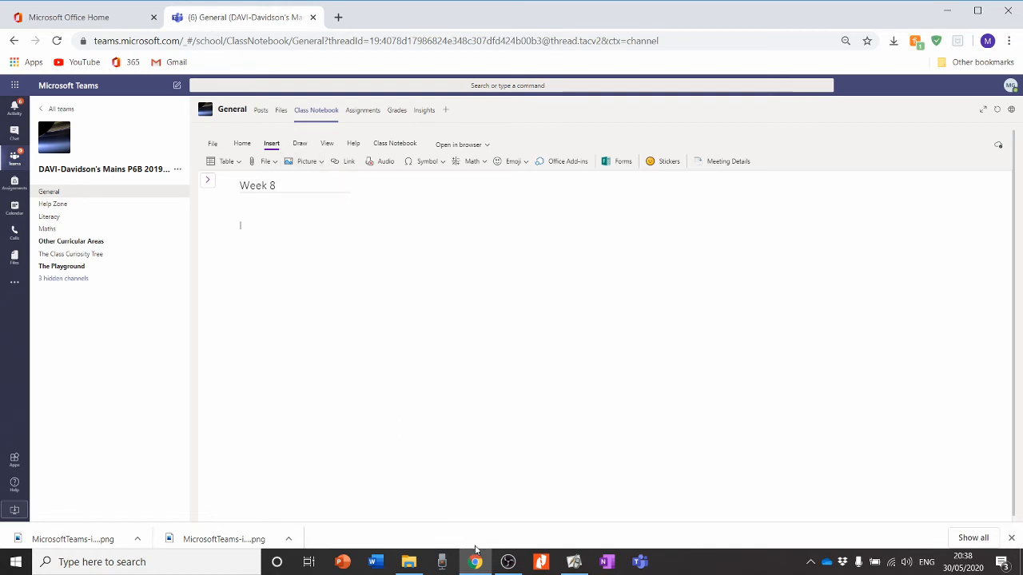
Step: Insert both work photos, MicrosoftTeams-image (4).png and MicrosoftTeams-image (5).png, from the desktop's Work folder into the Week 8 page
mouse_move(416, 564)
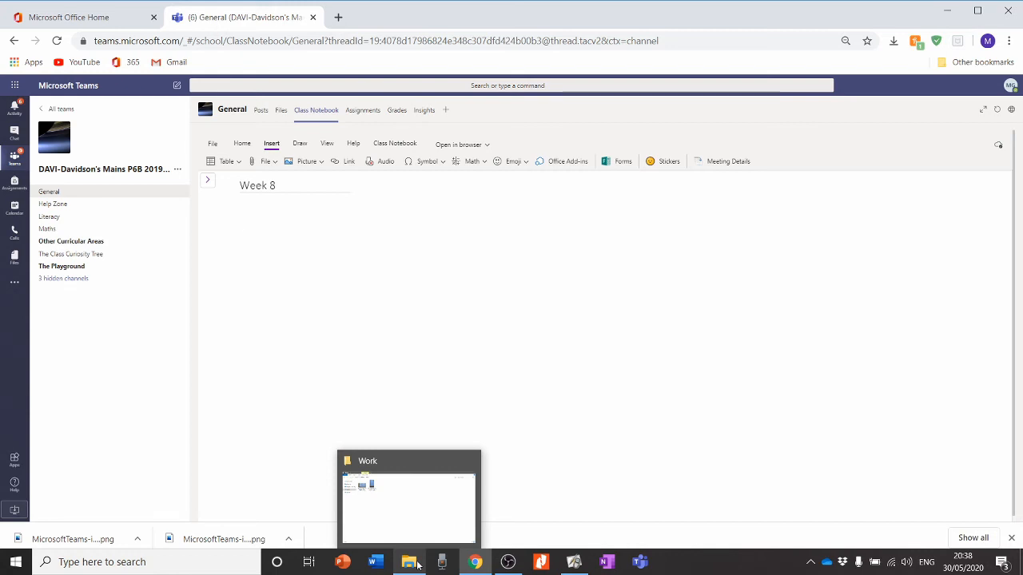
left_click(417, 565)
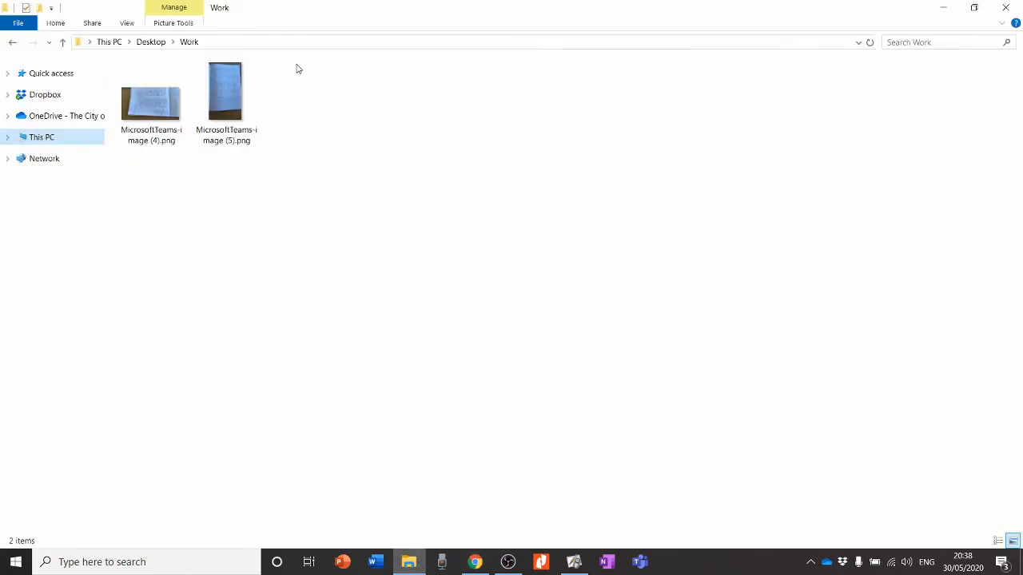
left_click_drag(299, 75, 119, 183)
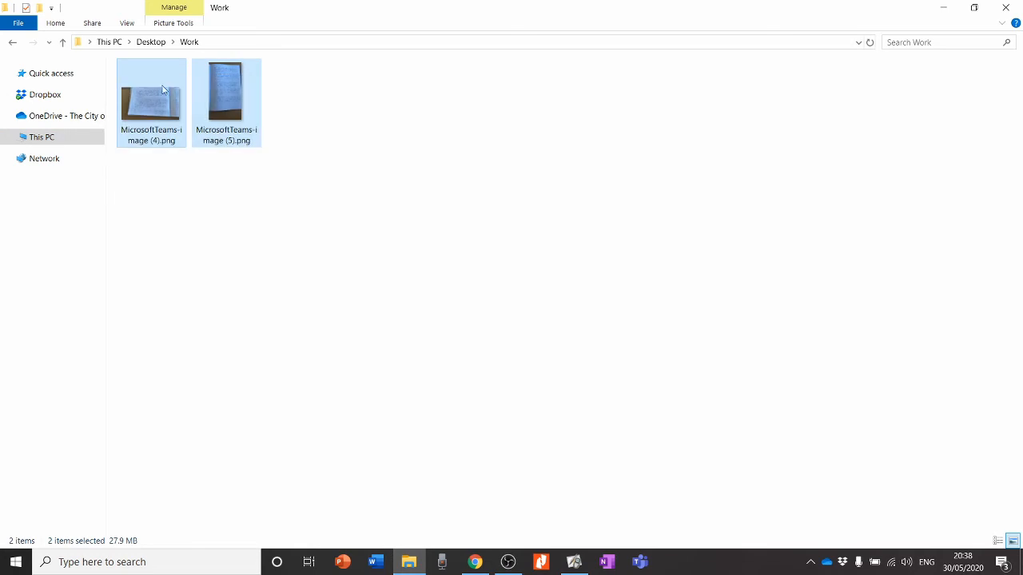
left_click_drag(162, 89, 291, 264)
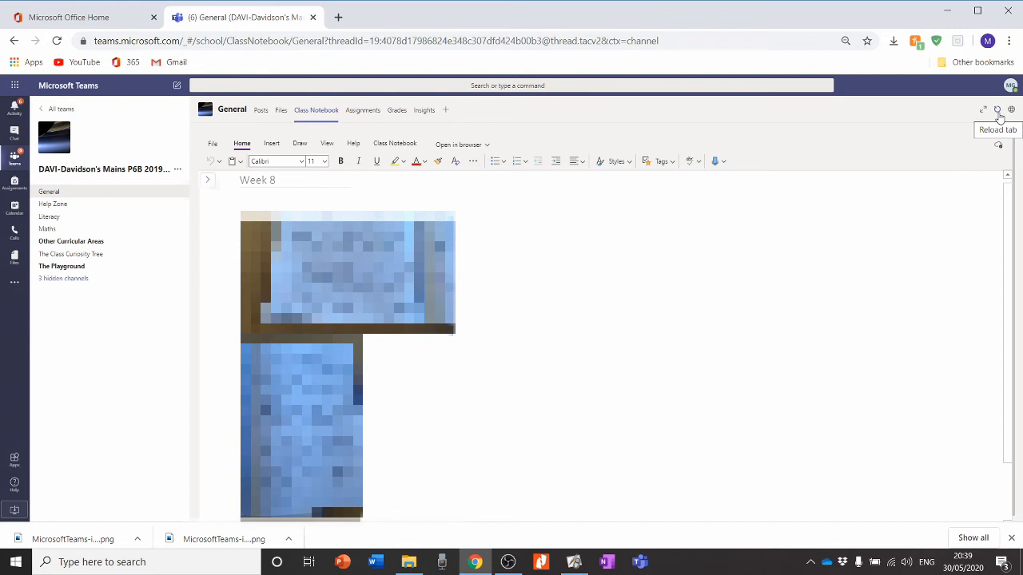
Step: In ActivInspire, tick off the criterion about instructing the class on posting work to the Notebook, and return to Teams in Chrome
key("alt+Tab")
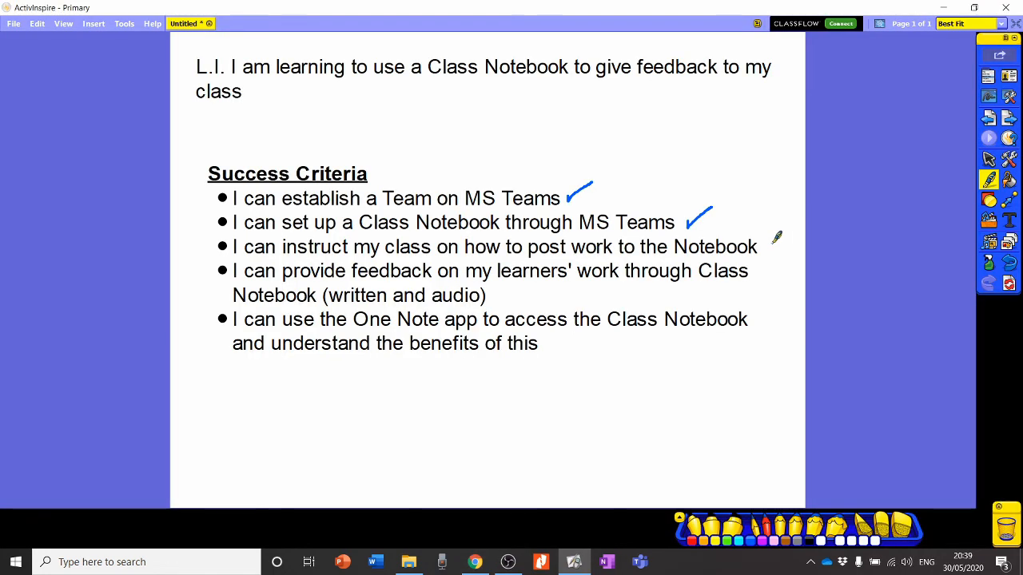
left_click_drag(761, 240, 796, 212)
left_click(474, 564)
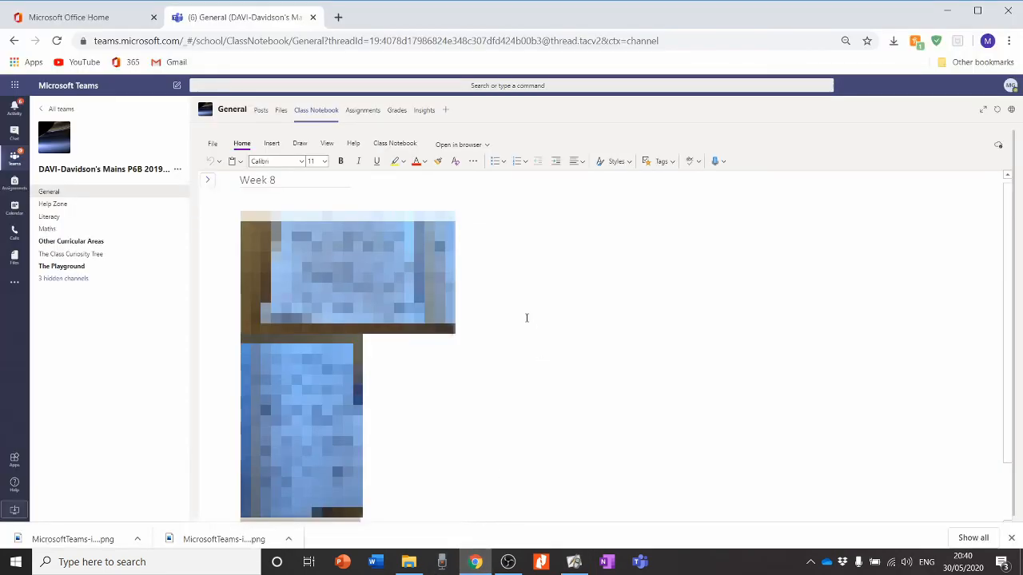
Step: Add a written feedback note reading "Good work" in the blank area beside the first work photo
left_click(491, 248)
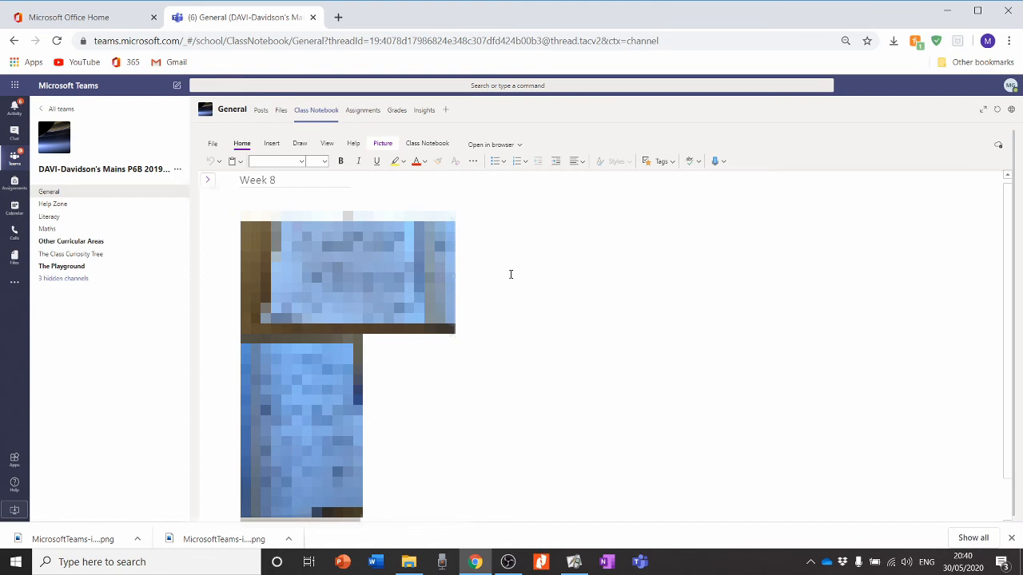
left_click(564, 280)
left_click(531, 251)
left_click(502, 290)
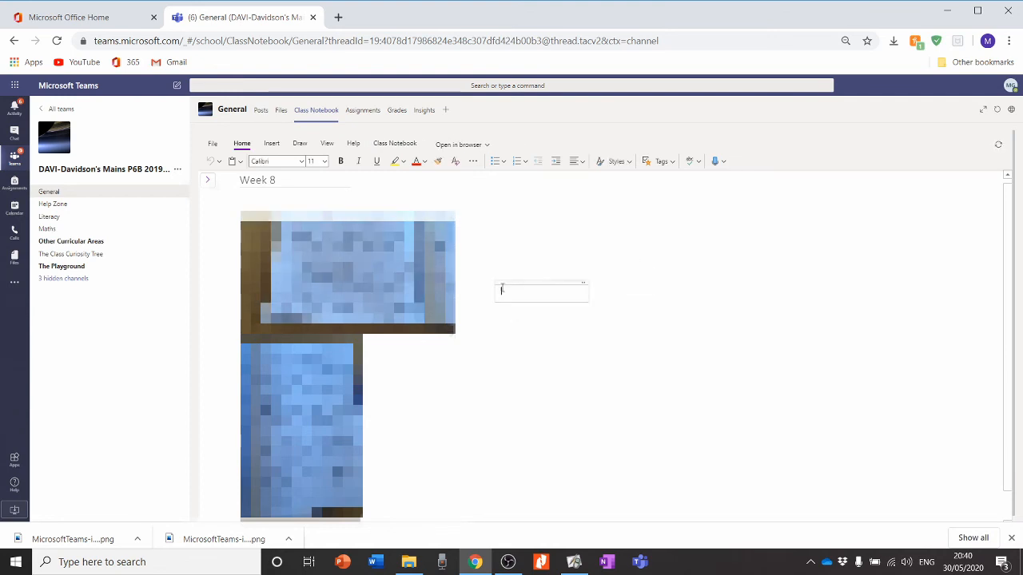
left_click(496, 375)
left_click(483, 251)
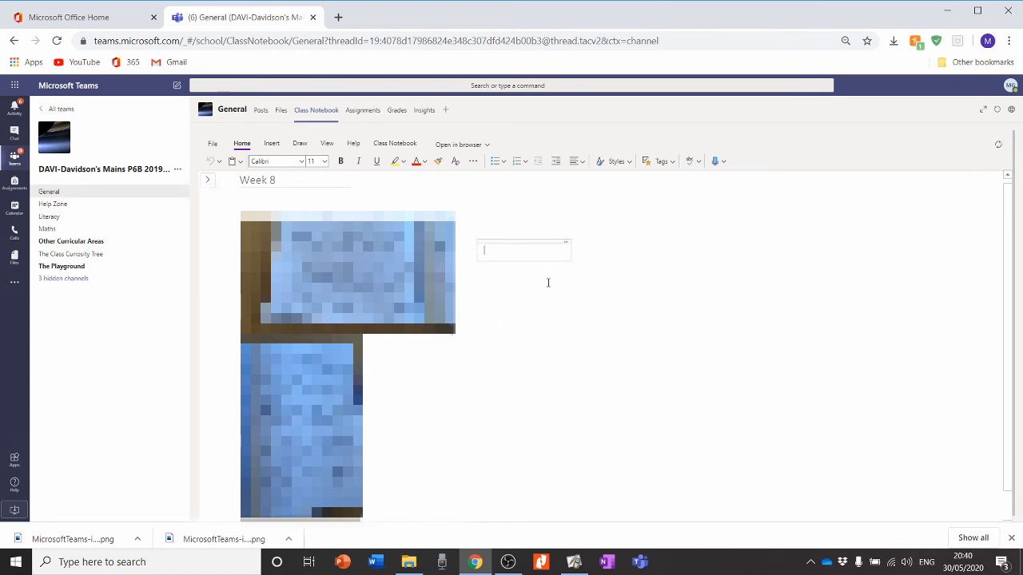
left_click(499, 230)
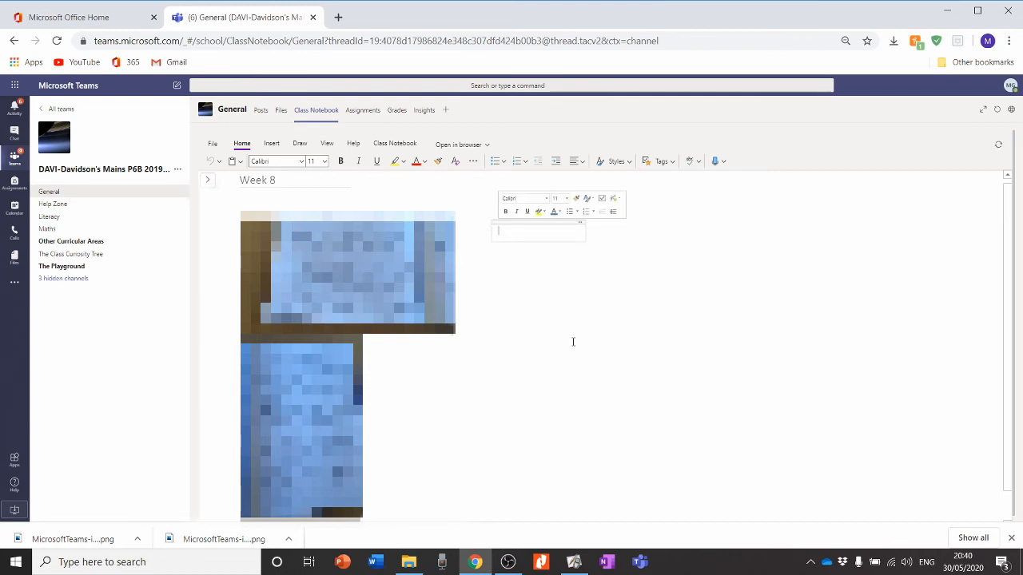
key("Caps_Lock")
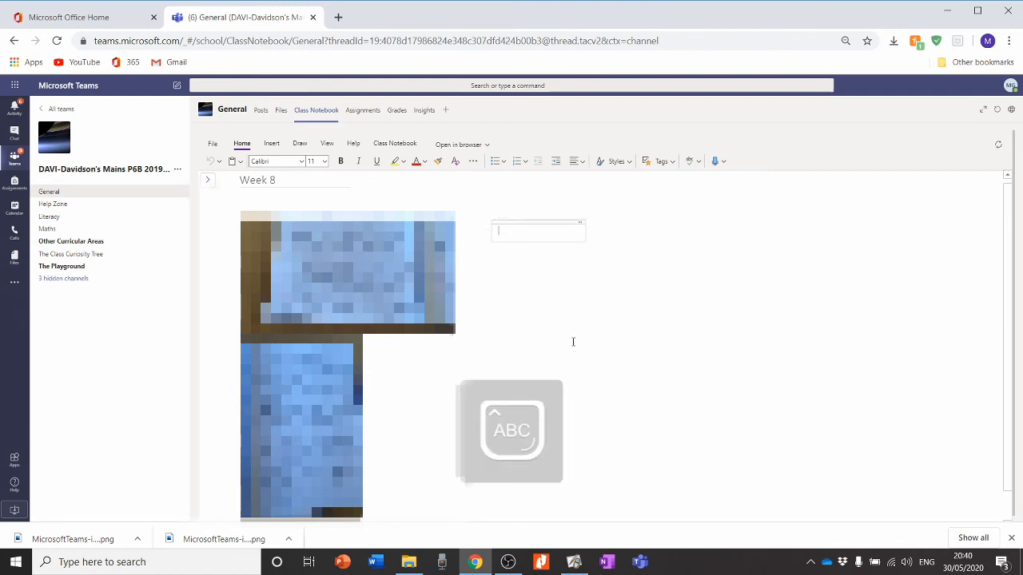
type("G")
key("Caps_Lock")
type("ood work")
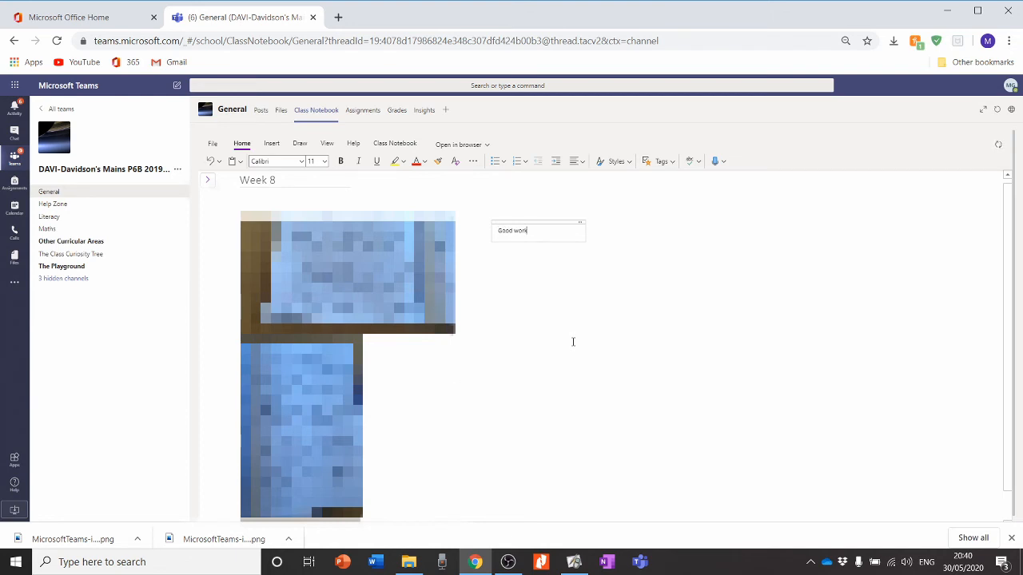
Step: Place the cursor in the blank area below the feedback note and show the insert options, including Audio
left_click(552, 326)
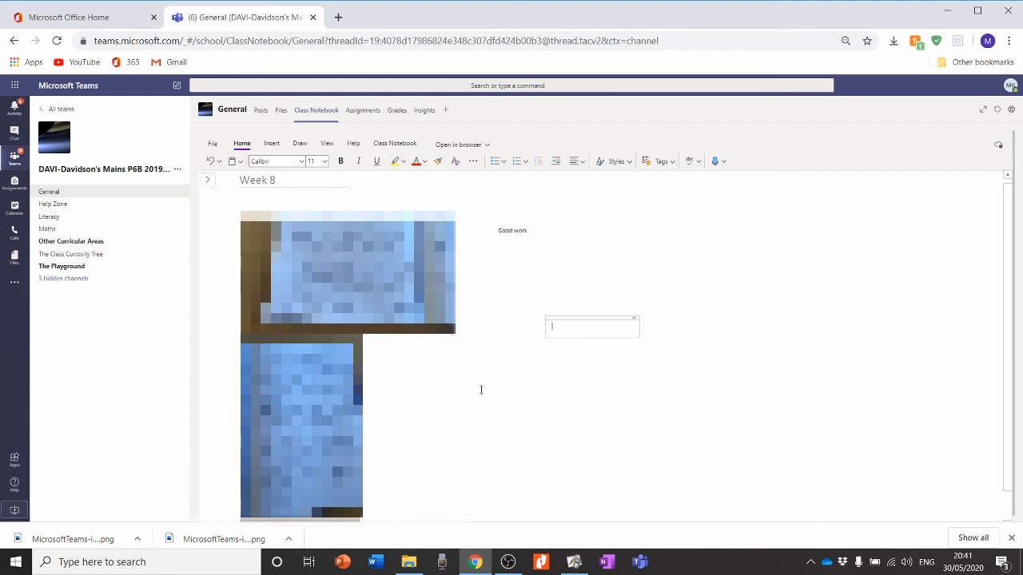
left_click(272, 144)
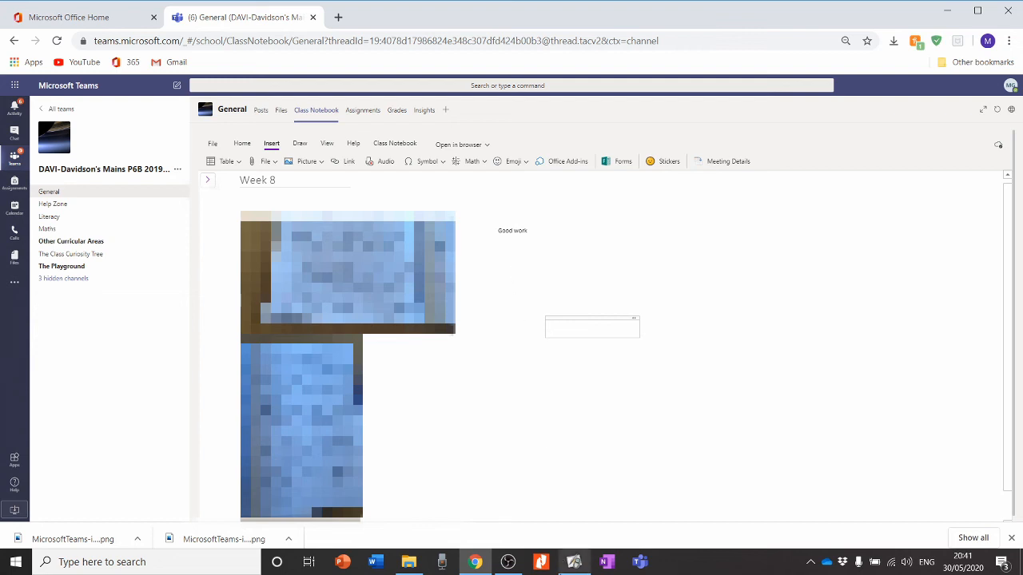
Step: In ActivInspire, tick off the criterion about providing written and audio feedback through Class Notebook
left_click(574, 561)
left_click_drag(496, 292, 542, 274)
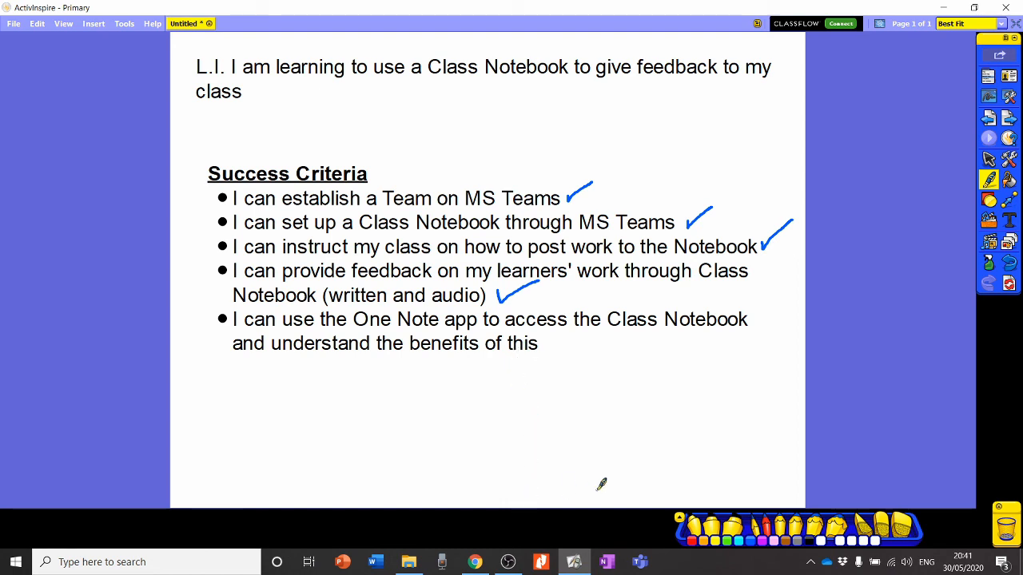
Step: Switch to the OneNote app and browse the list of student section groups in the Davidson's Mains P6B notebook
left_click(608, 562)
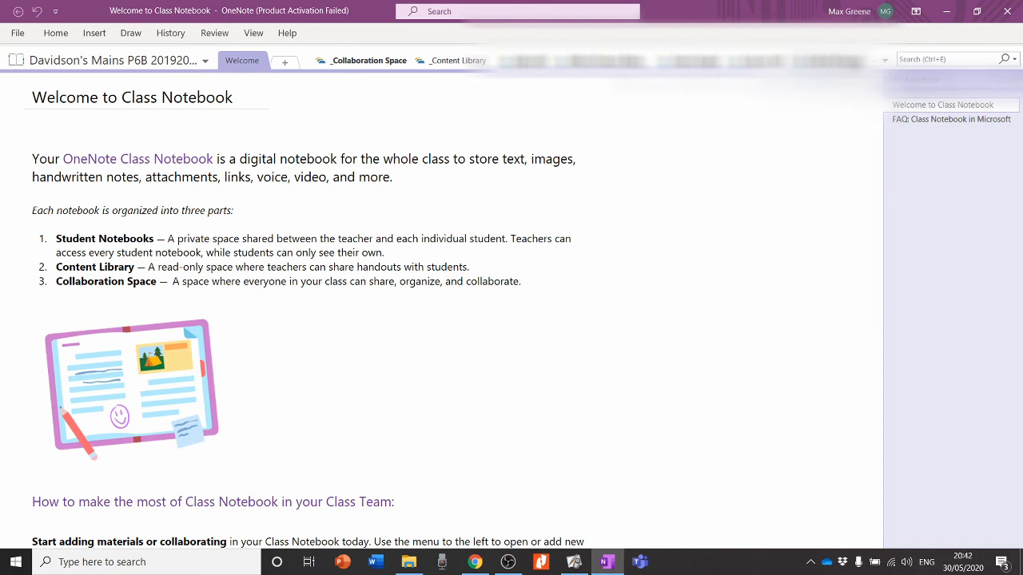
left_click(886, 63)
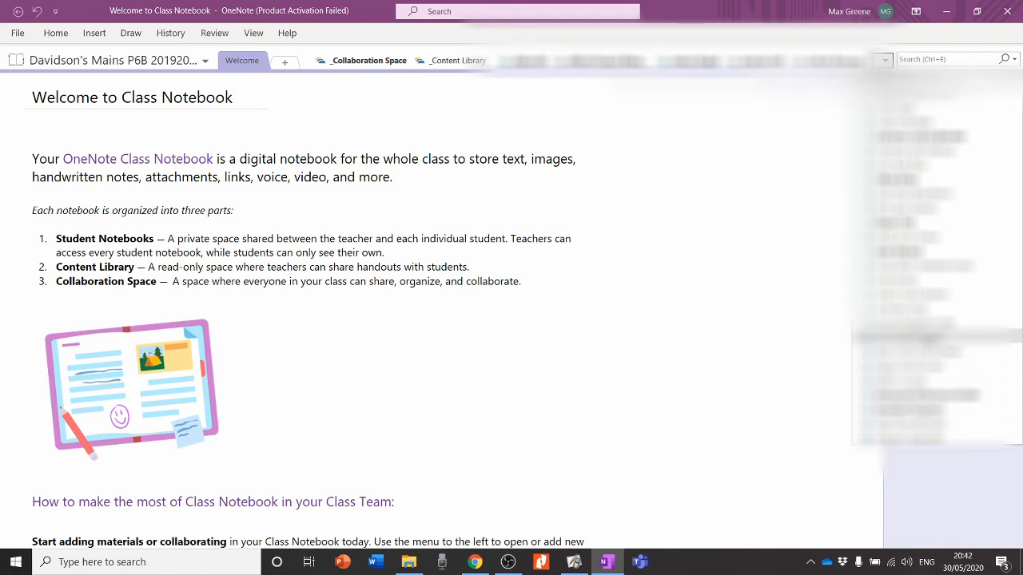
left_click(927, 339)
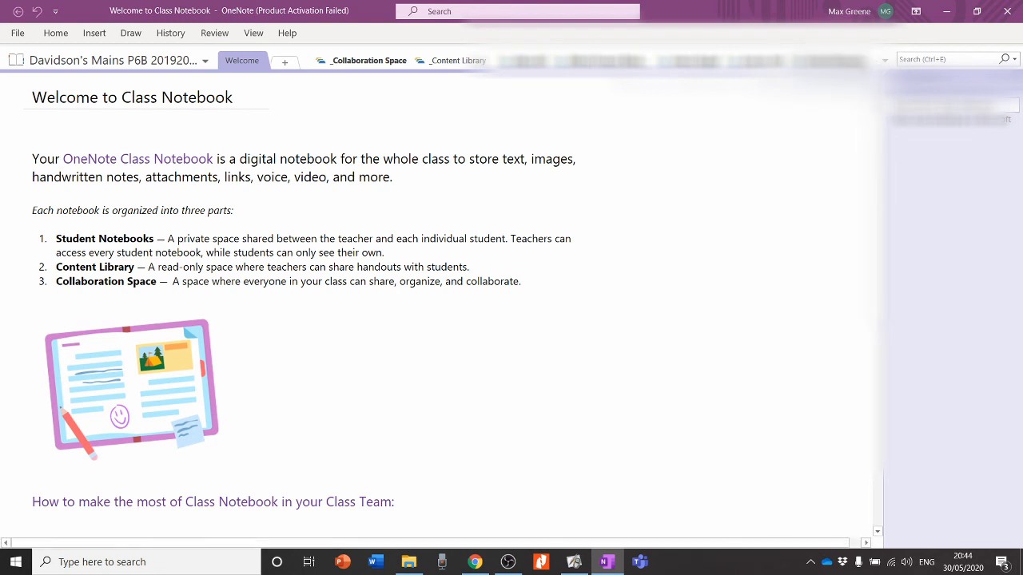
left_click(885, 60)
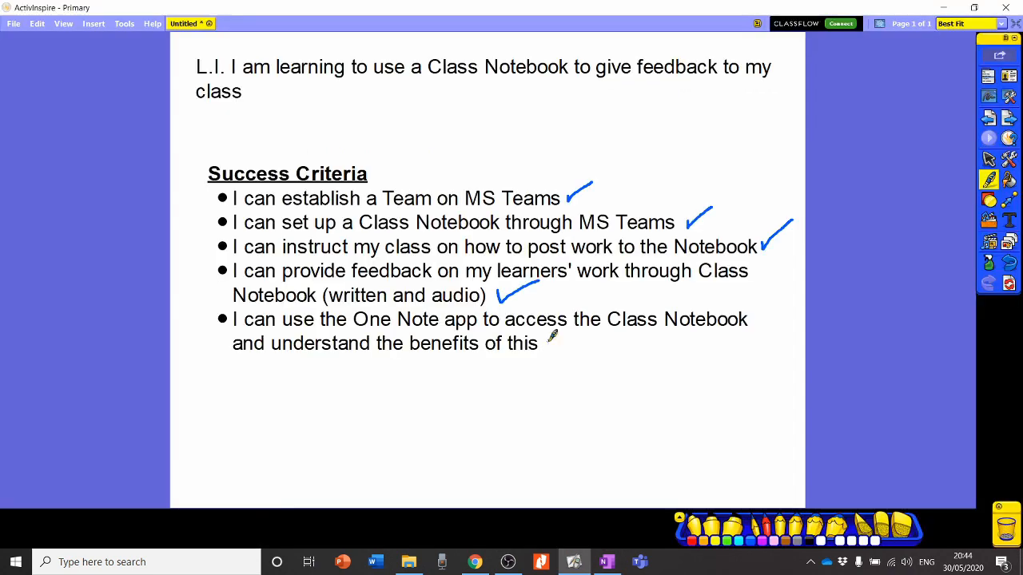
Step: In ActivInspire, tick off the criterion about using the OneNote app to access the Class Notebook
left_click_drag(550, 343, 576, 332)
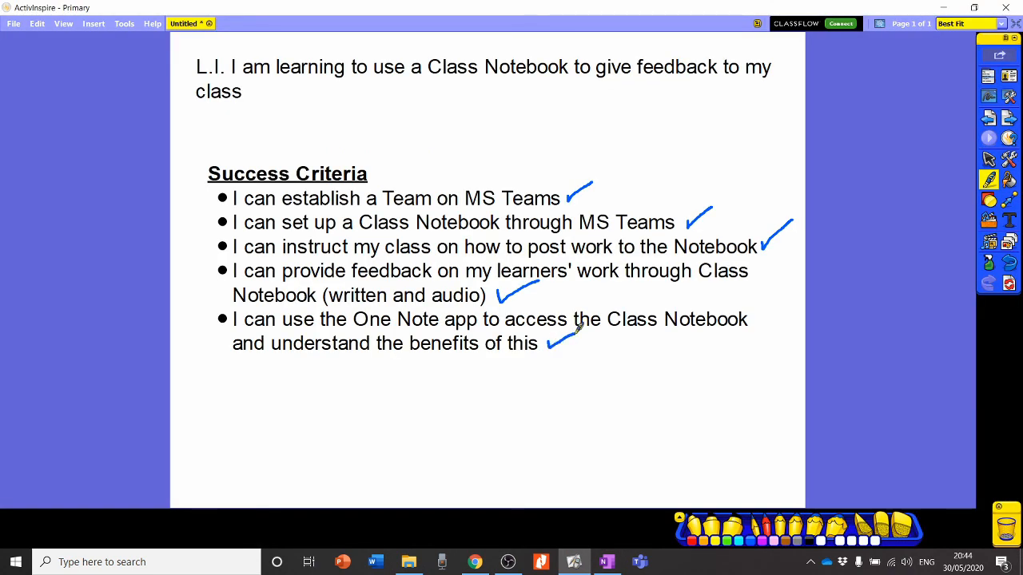